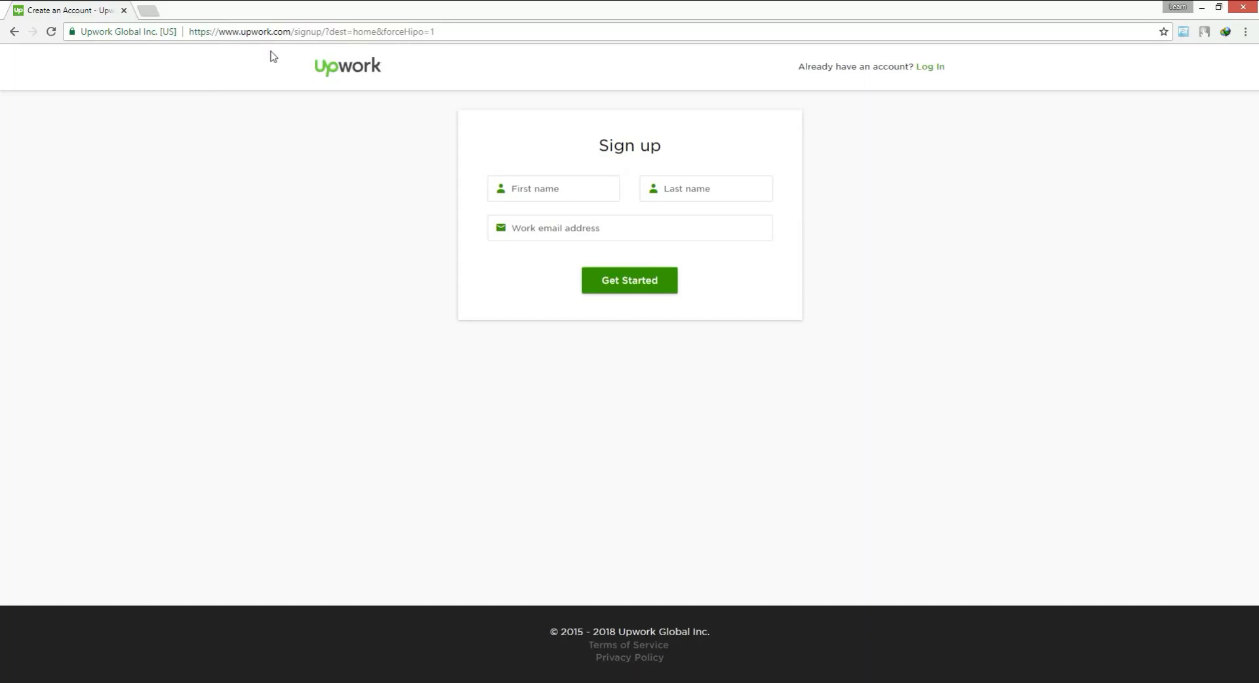
Find the Upwork sign-up page through a web search for "upwork sign up" in a new tab, and close that tab
{"action": "left_click", "coordinate": [149, 11]}
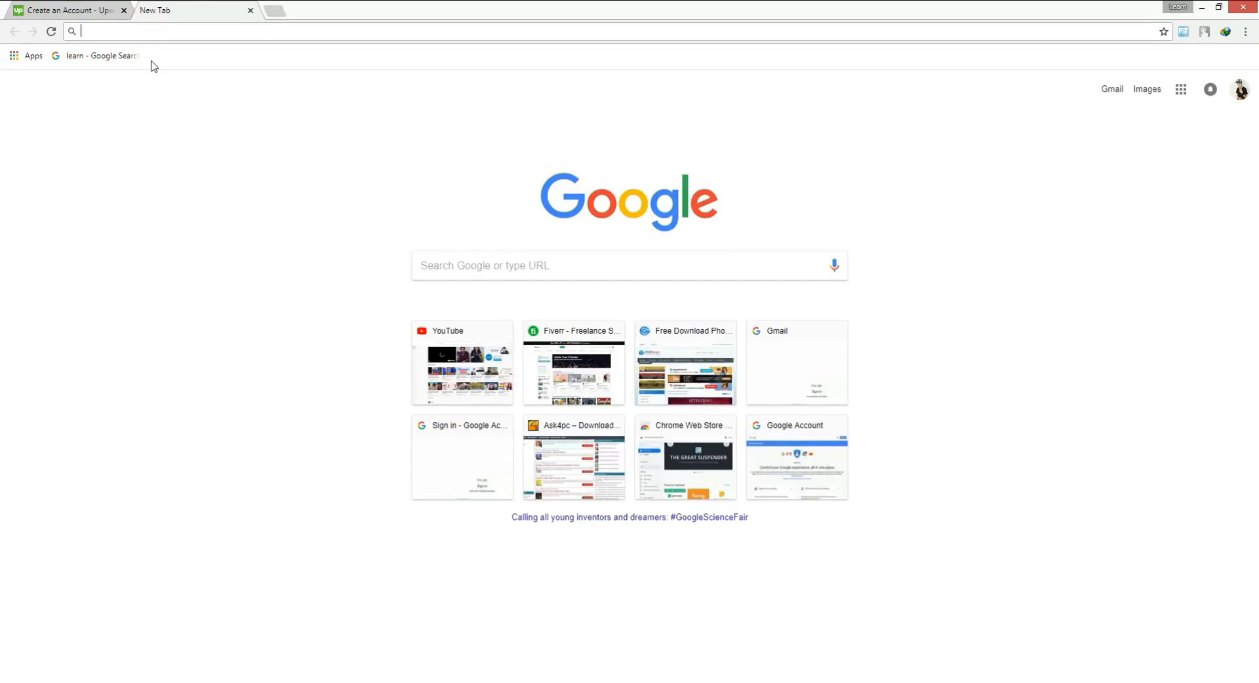
{"action": "type", "text": "yup"}
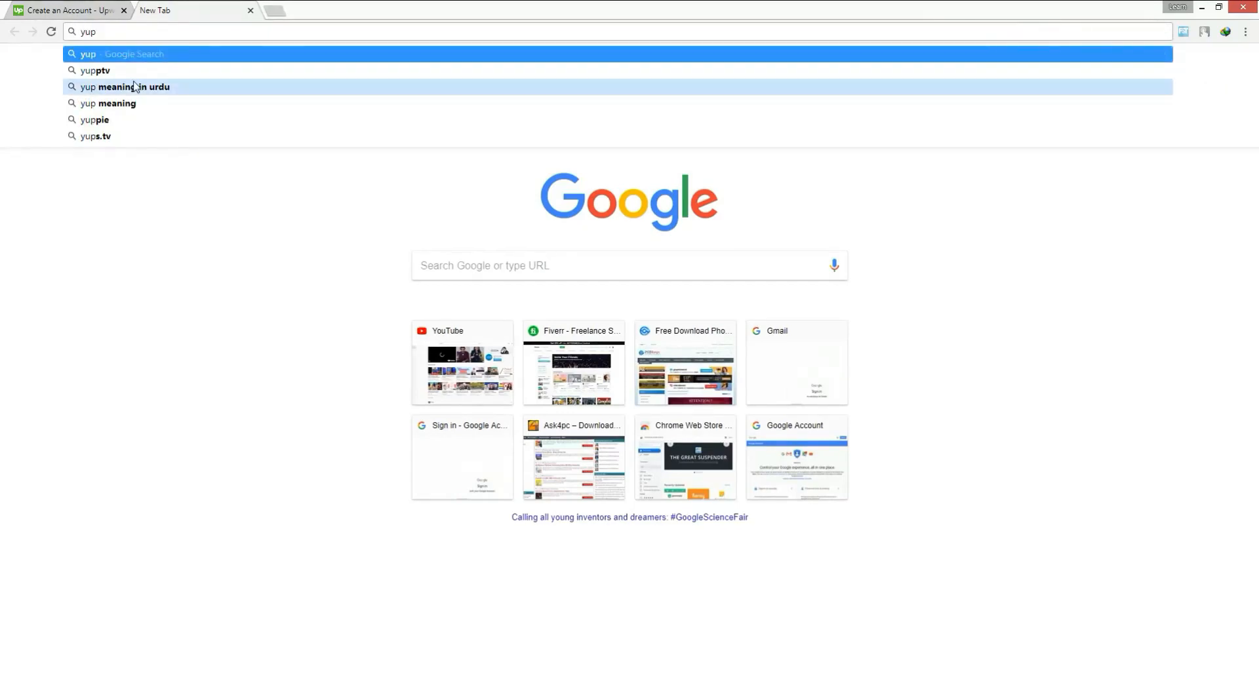
{"action": "type", "text": "work"}
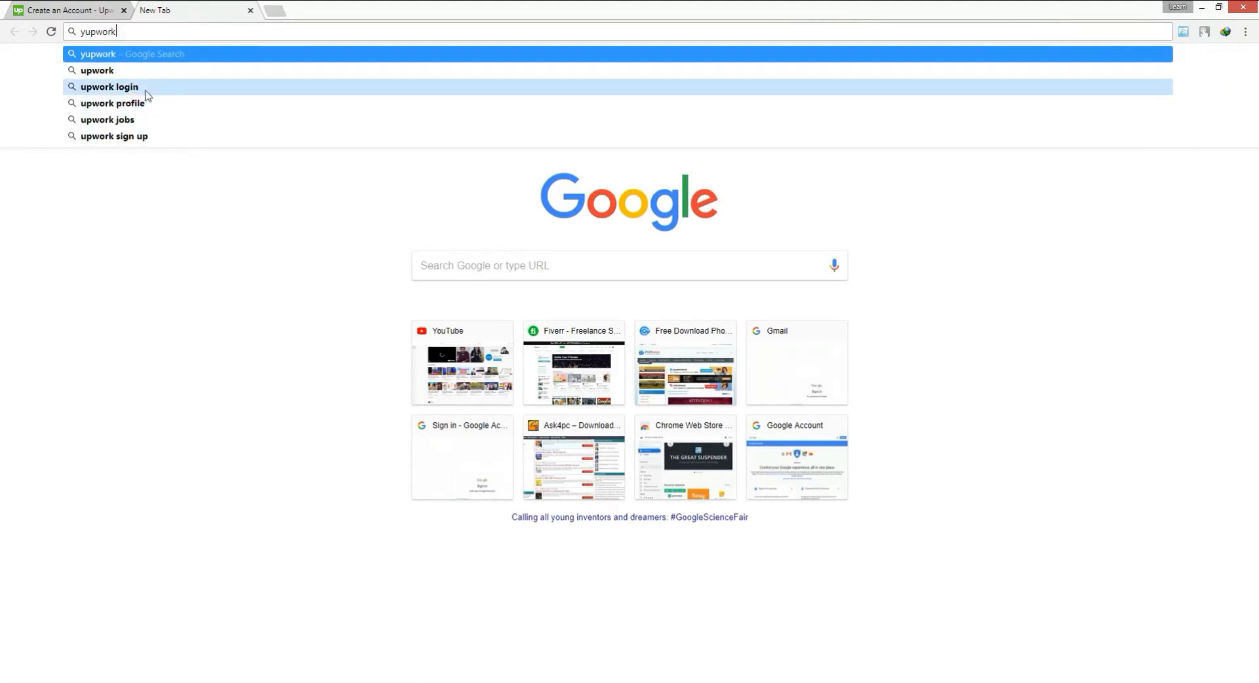
{"action": "left_click", "coordinate": [158, 136]}
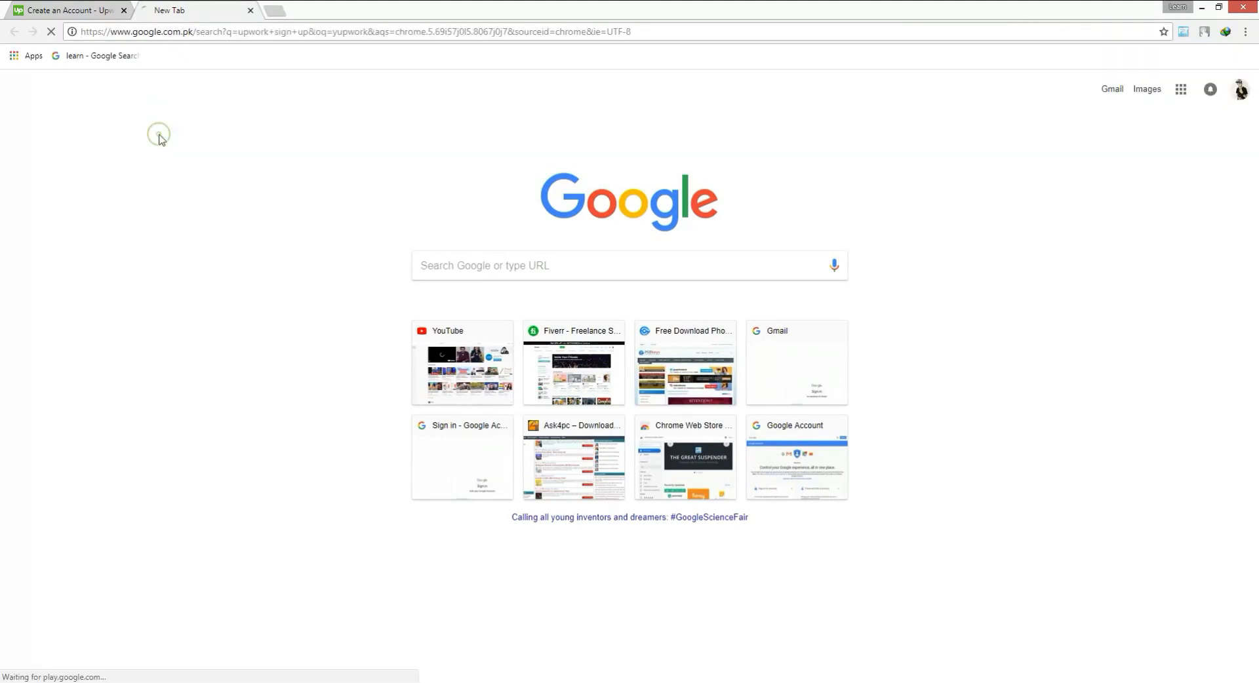
{"action": "left_click", "coordinate": [166, 170]}
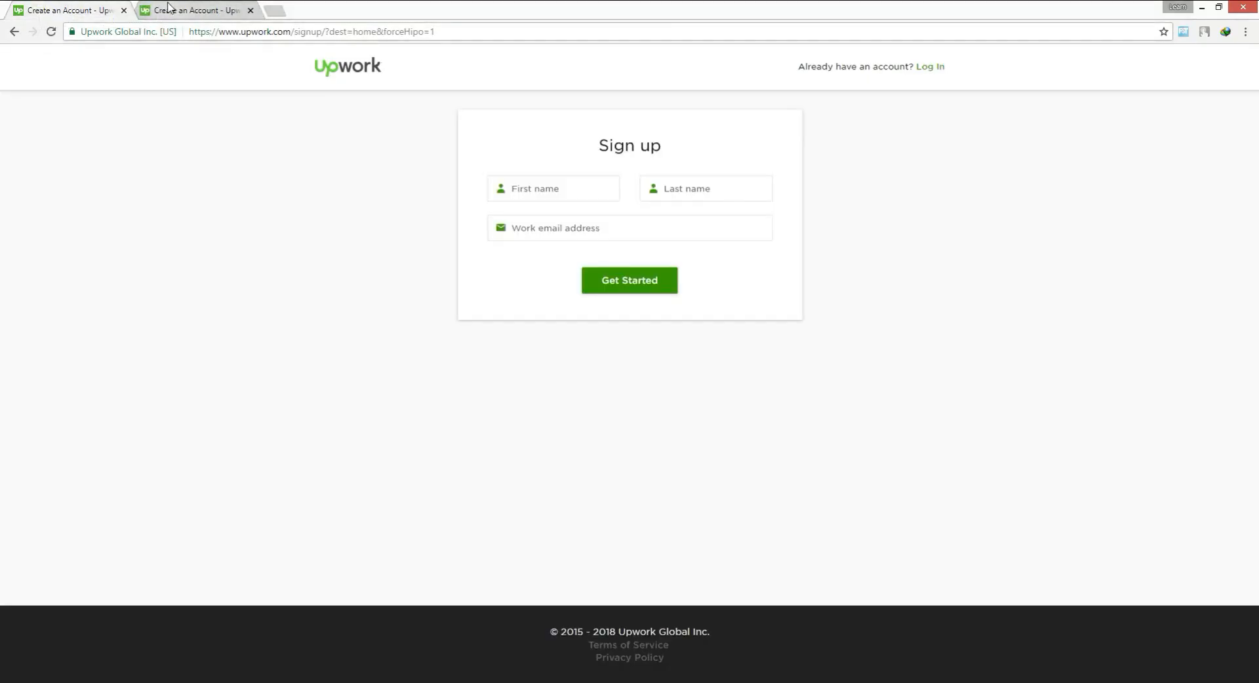
{"action": "left_click", "coordinate": [251, 11]}
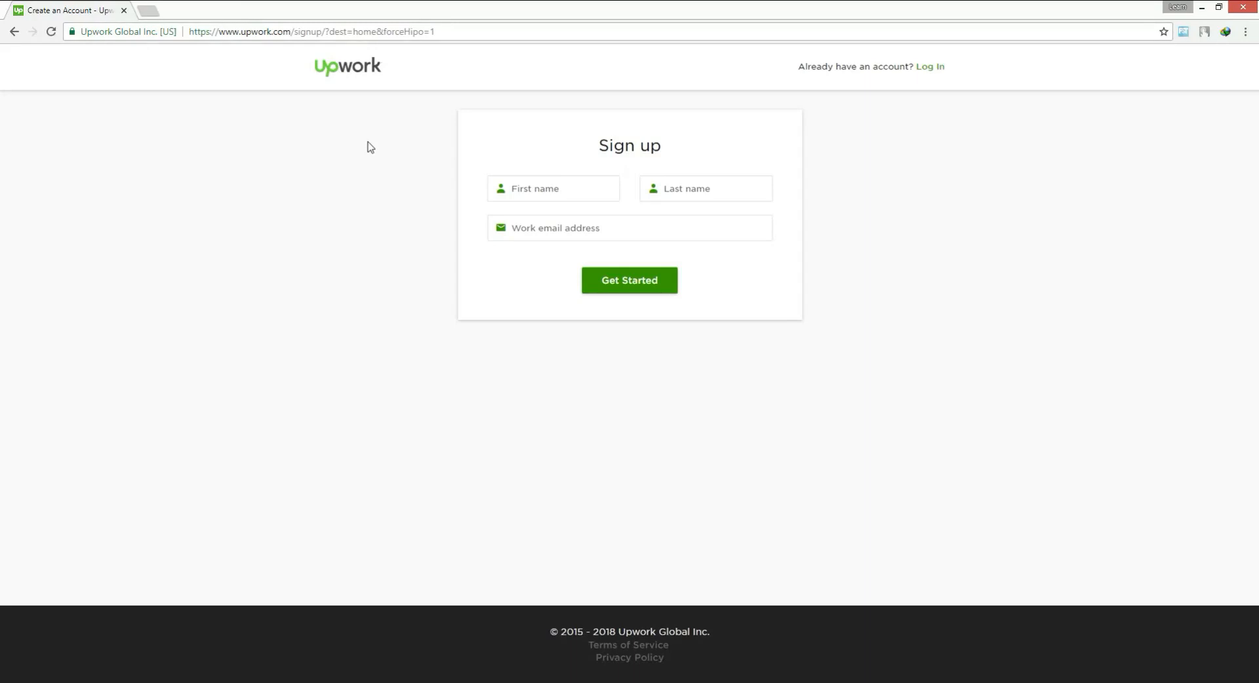
Fill the sign-up form with the saved autofill contact details
{"action": "left_click", "coordinate": [492, 196]}
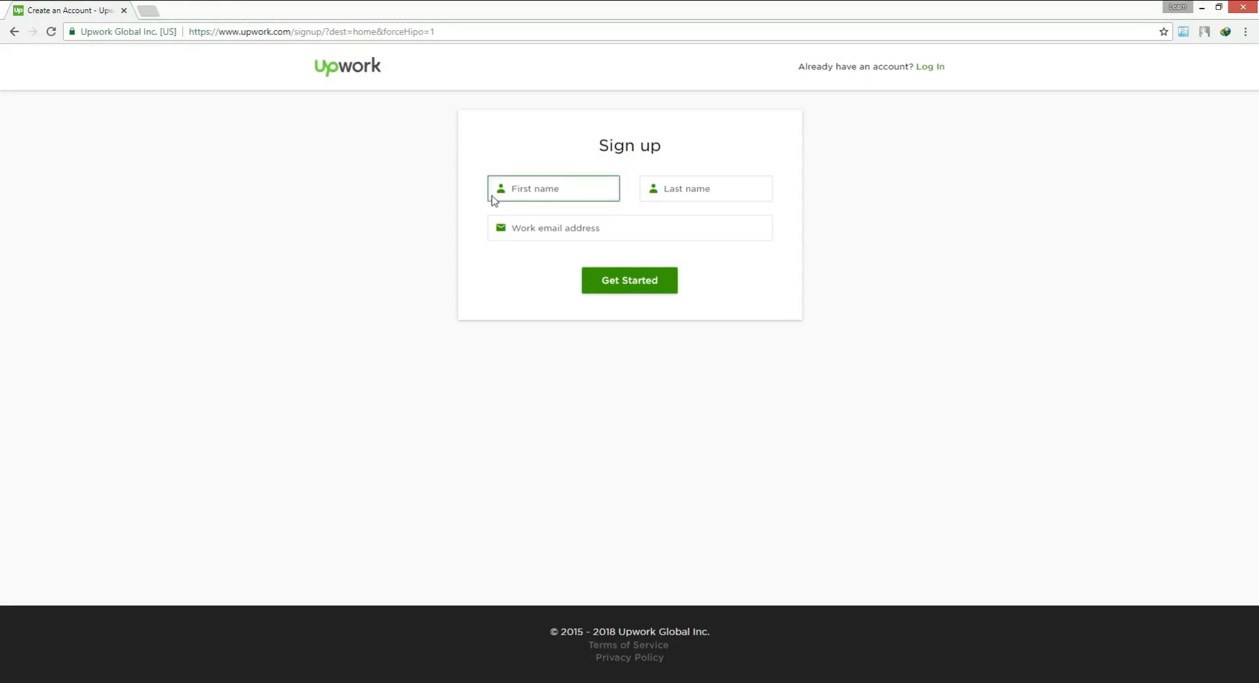
{"action": "left_click", "coordinate": [348, 237]}
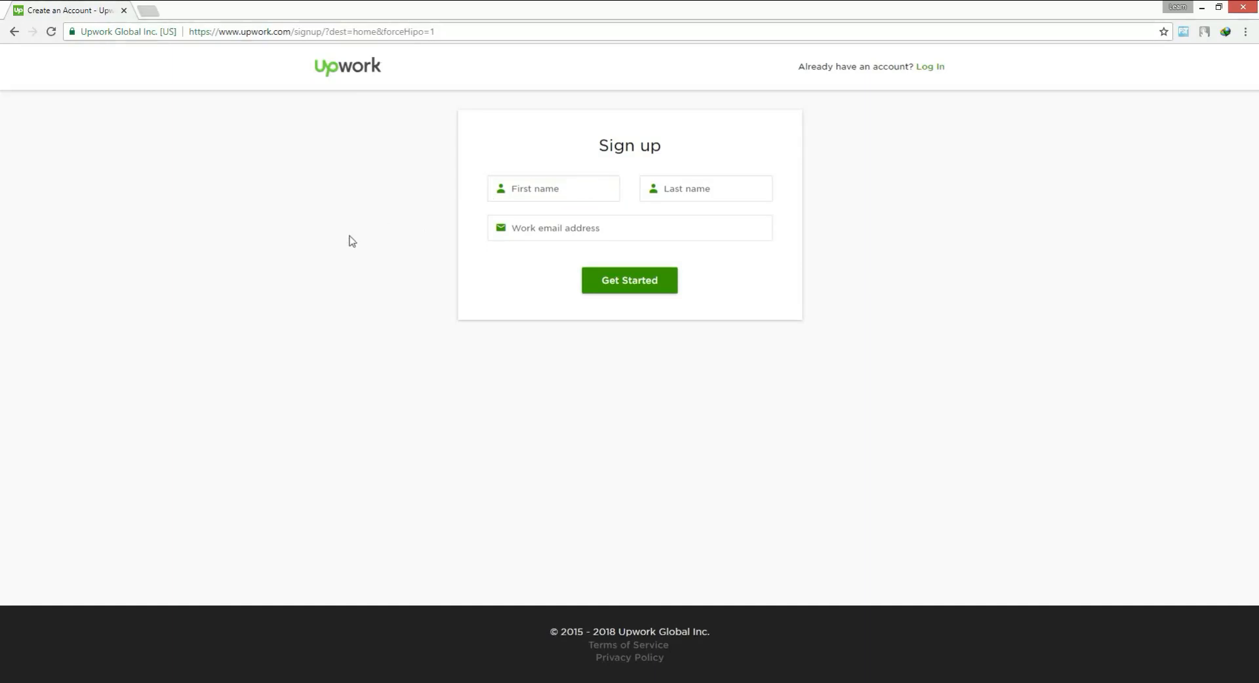
{"action": "left_click", "coordinate": [512, 224]}
{"action": "left_click", "coordinate": [587, 187]}
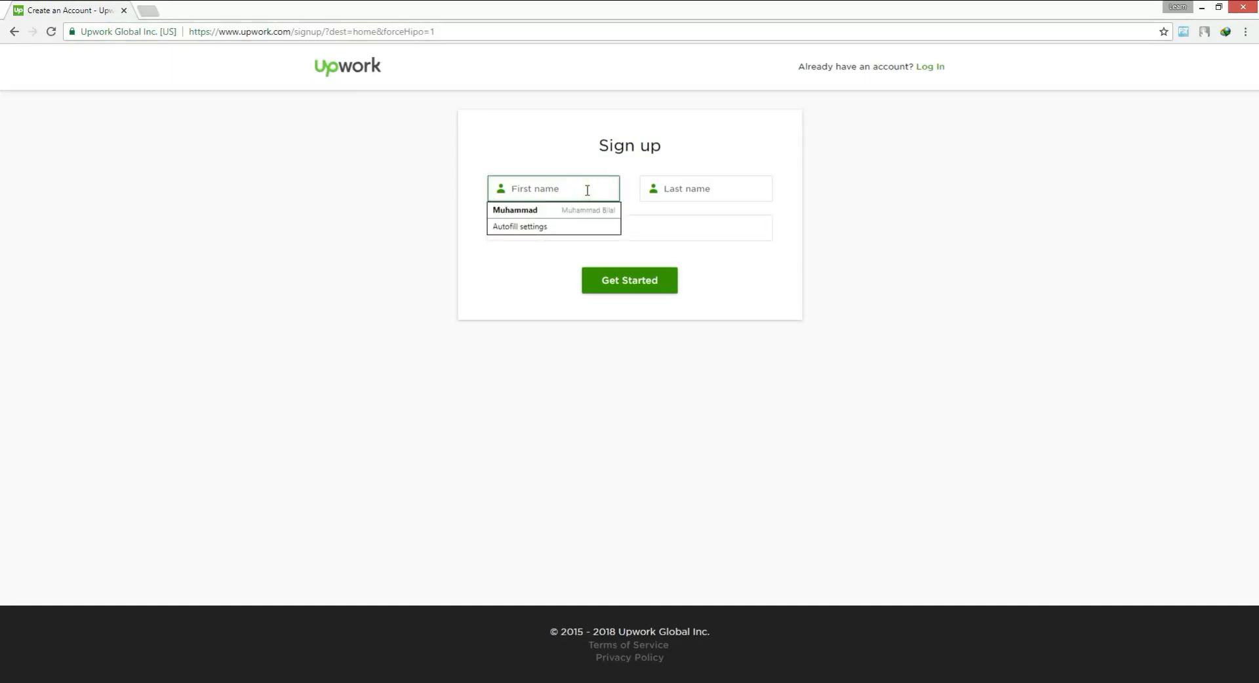
{"action": "left_click", "coordinate": [583, 209]}
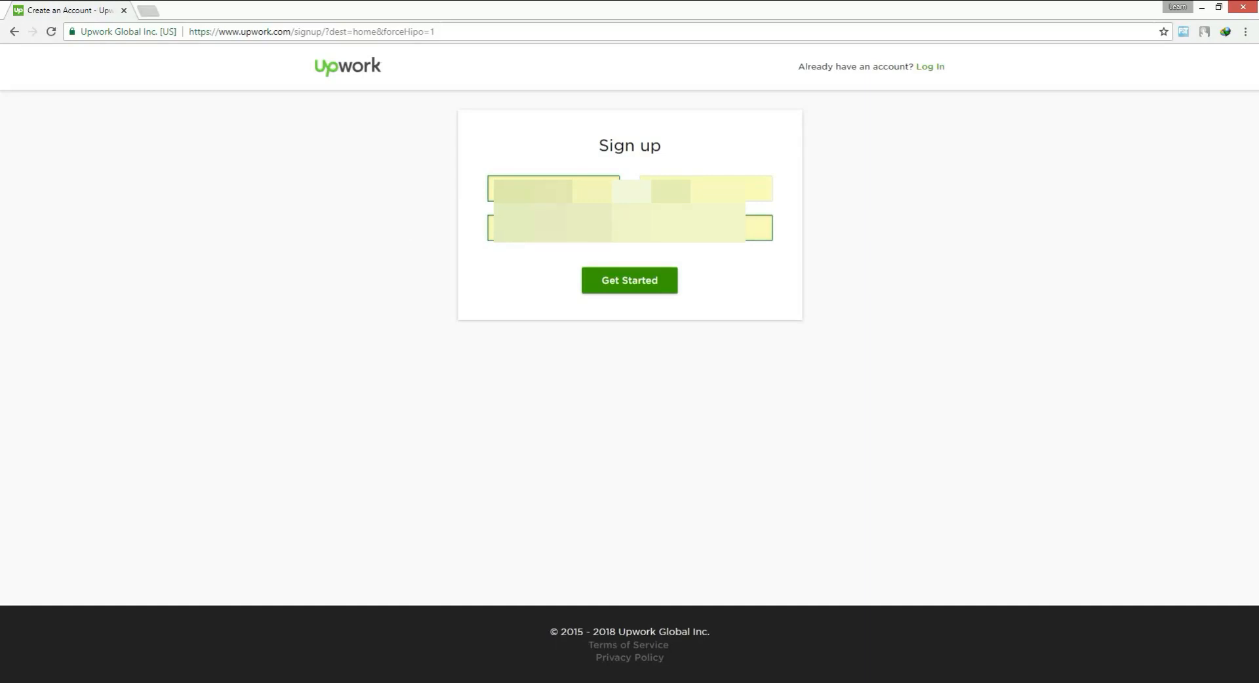
Replace the work email address with a different one and submit the sign-up form
{"action": "left_click_drag", "start_coordinate": [614, 230], "coordinate": [482, 235]}
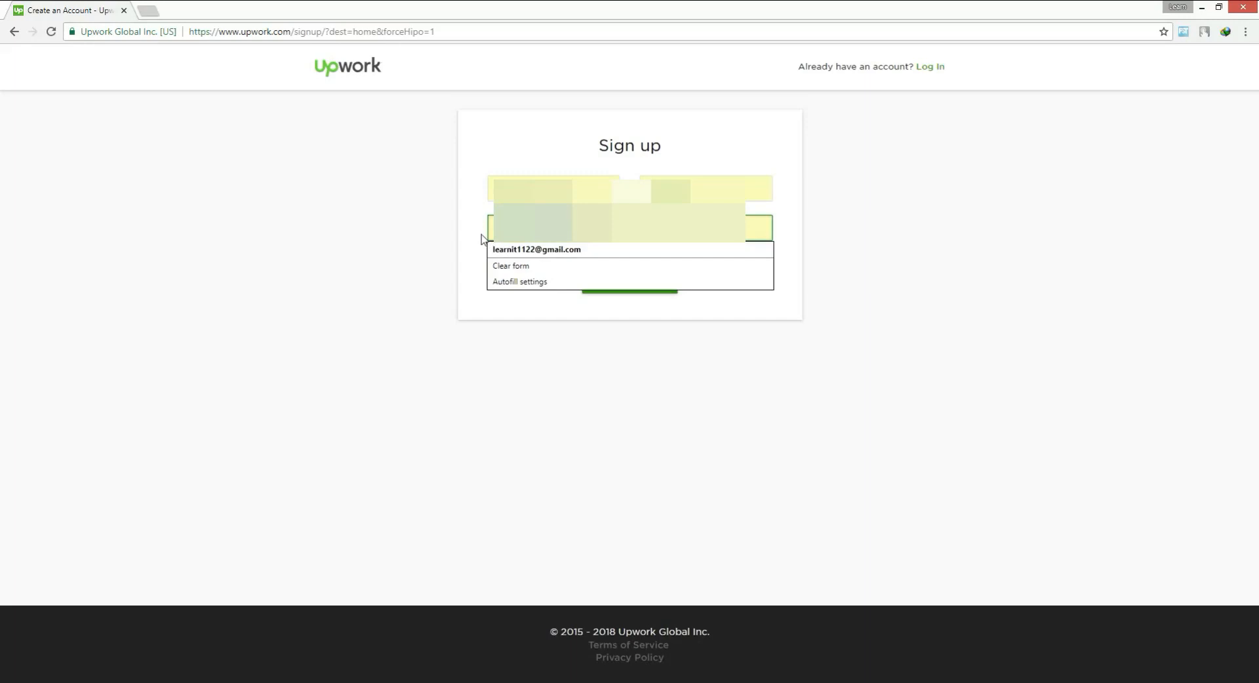
{"action": "key", "text": "BackSpace"}
{"action": "left_click", "coordinate": [482, 235]}
{"action": "key", "text": "Tab"}
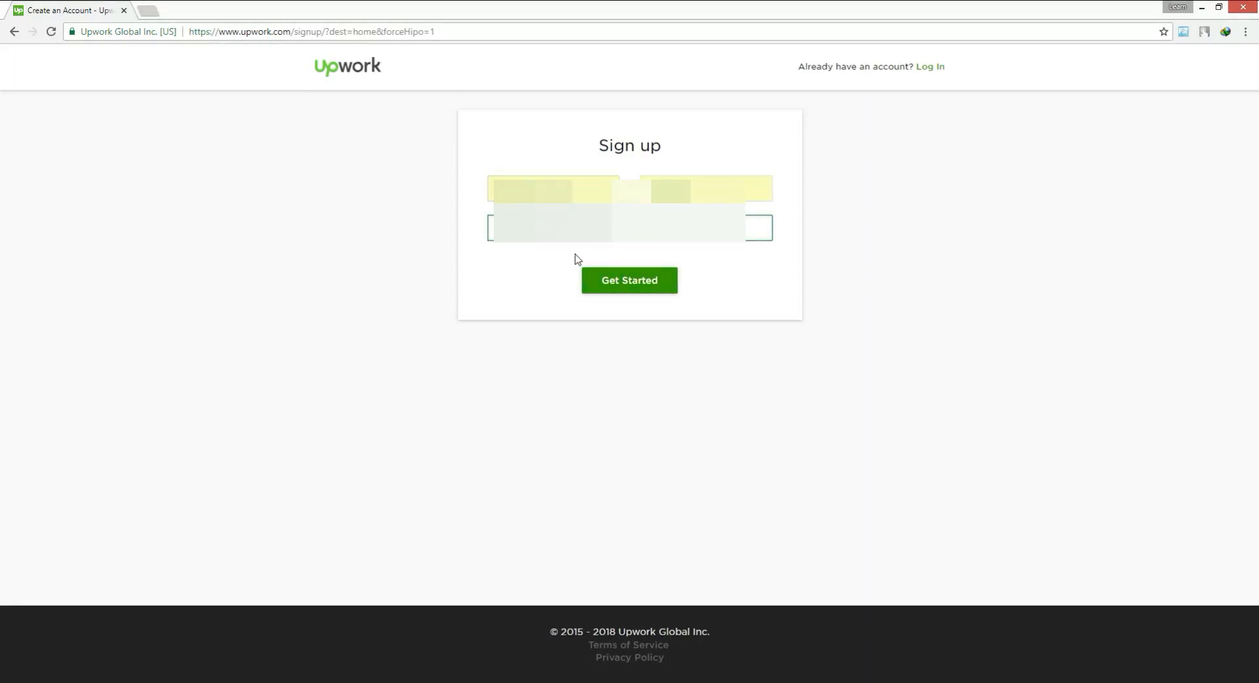
{"action": "left_click", "coordinate": [620, 287]}
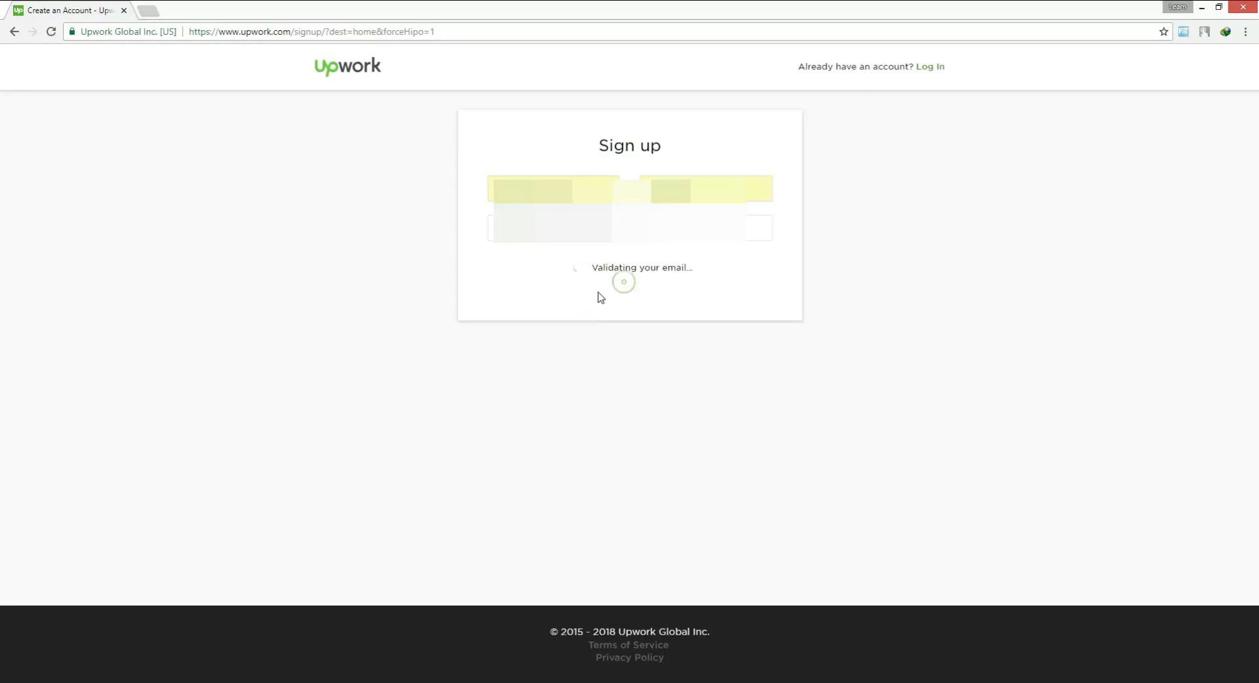
{"action": "left_click", "coordinate": [653, 318]}
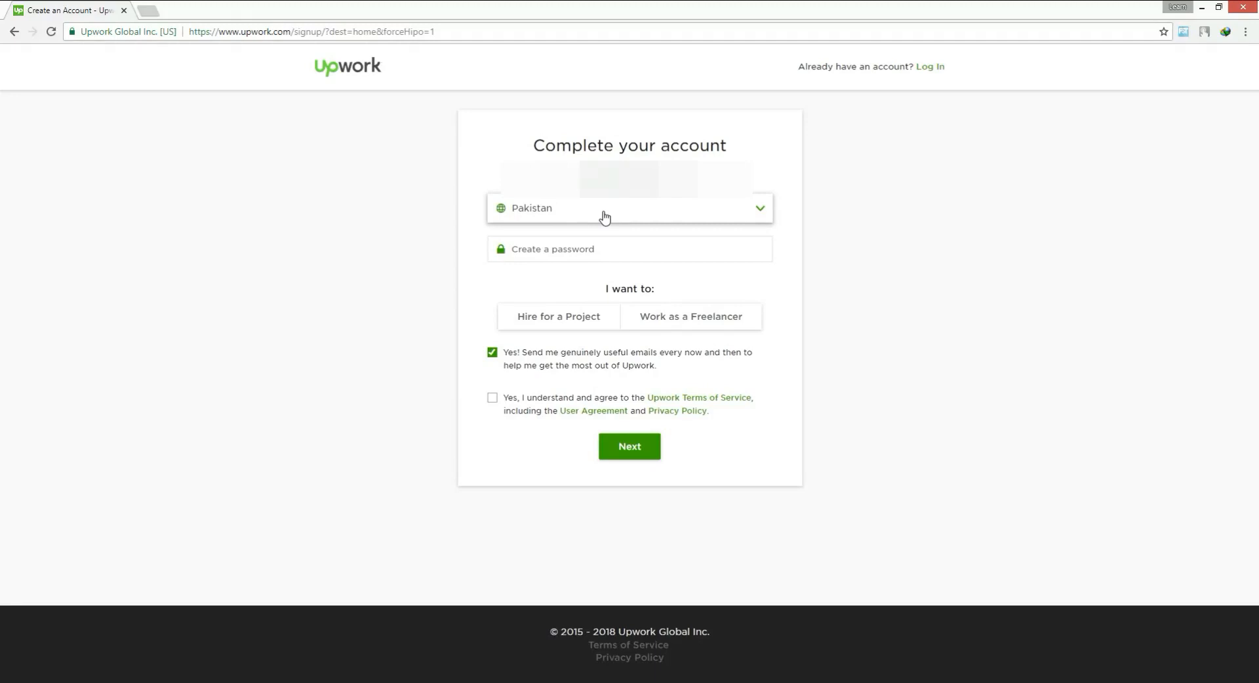
Enter a password for the new account in the password field
{"action": "left_click", "coordinate": [583, 251]}
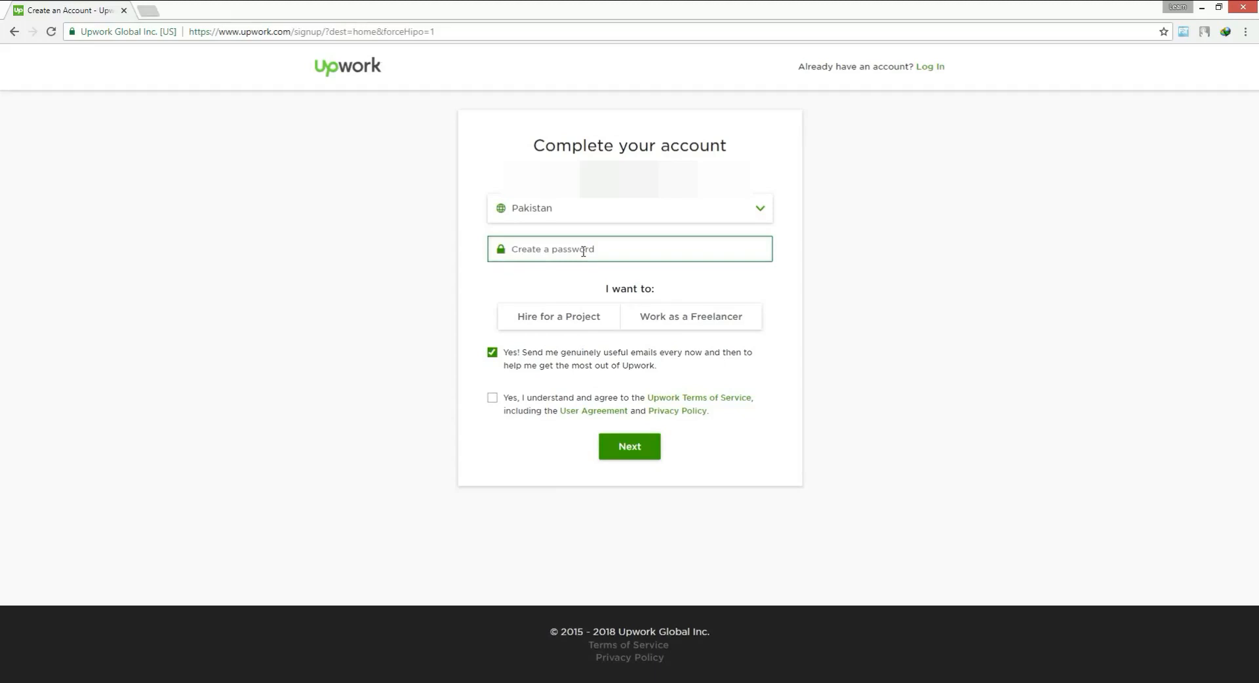
{"action": "type", "text": "*************"}
Choose Work as a Freelancer as the account purpose
{"action": "left_click", "coordinate": [613, 315]}
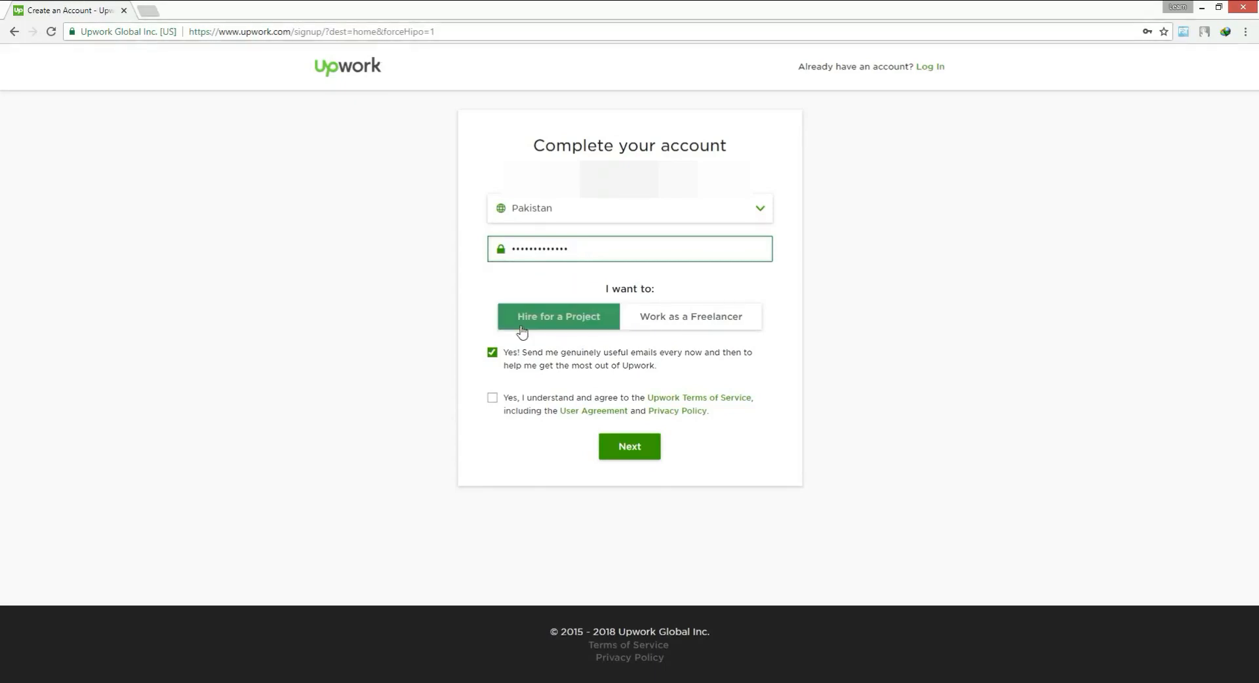
{"action": "left_click", "coordinate": [669, 328]}
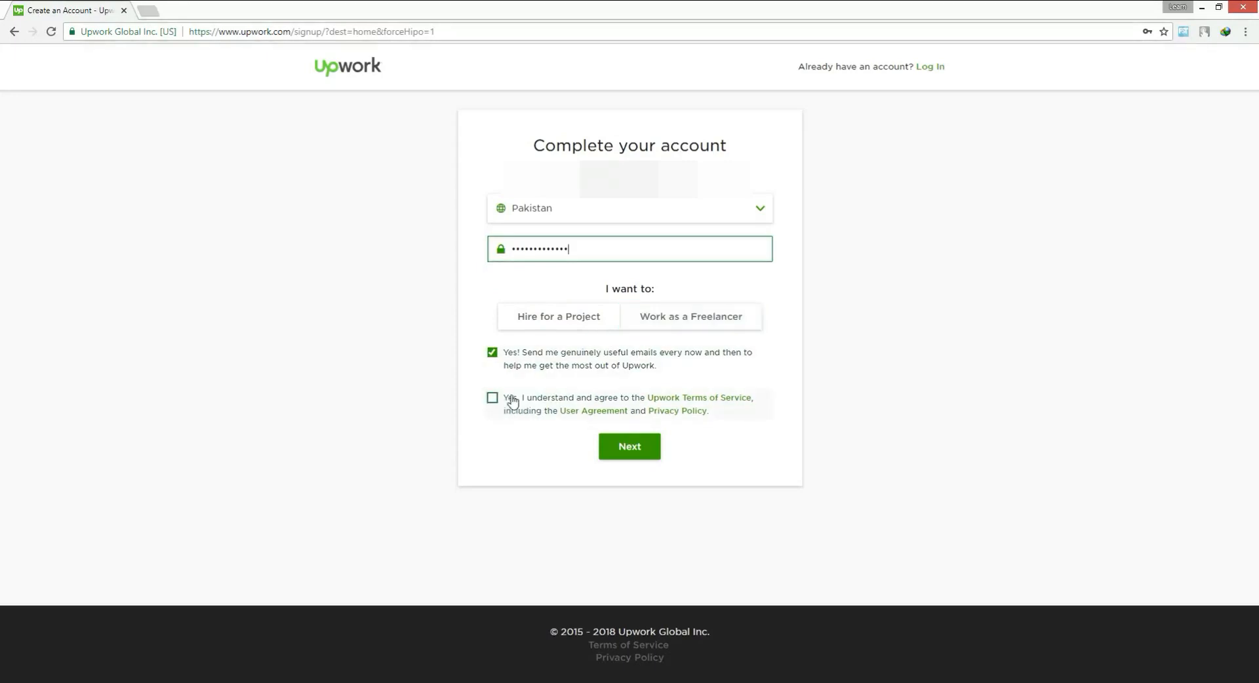
{"action": "left_click", "coordinate": [662, 317]}
{"action": "left_click", "coordinate": [599, 391]}
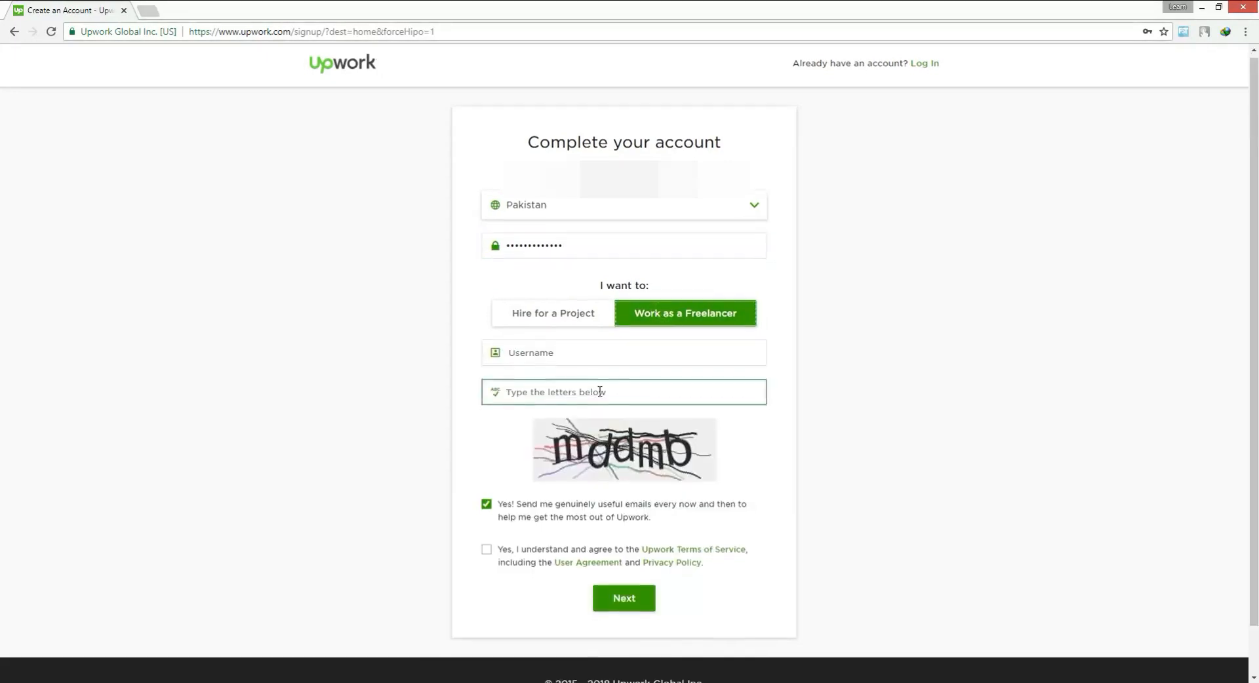
Try the account holder's full name as the username
{"action": "scroll", "coordinate": [599, 391], "scroll_direction": "down", "scroll_amount": 1}
{"action": "left_click", "coordinate": [555, 301]}
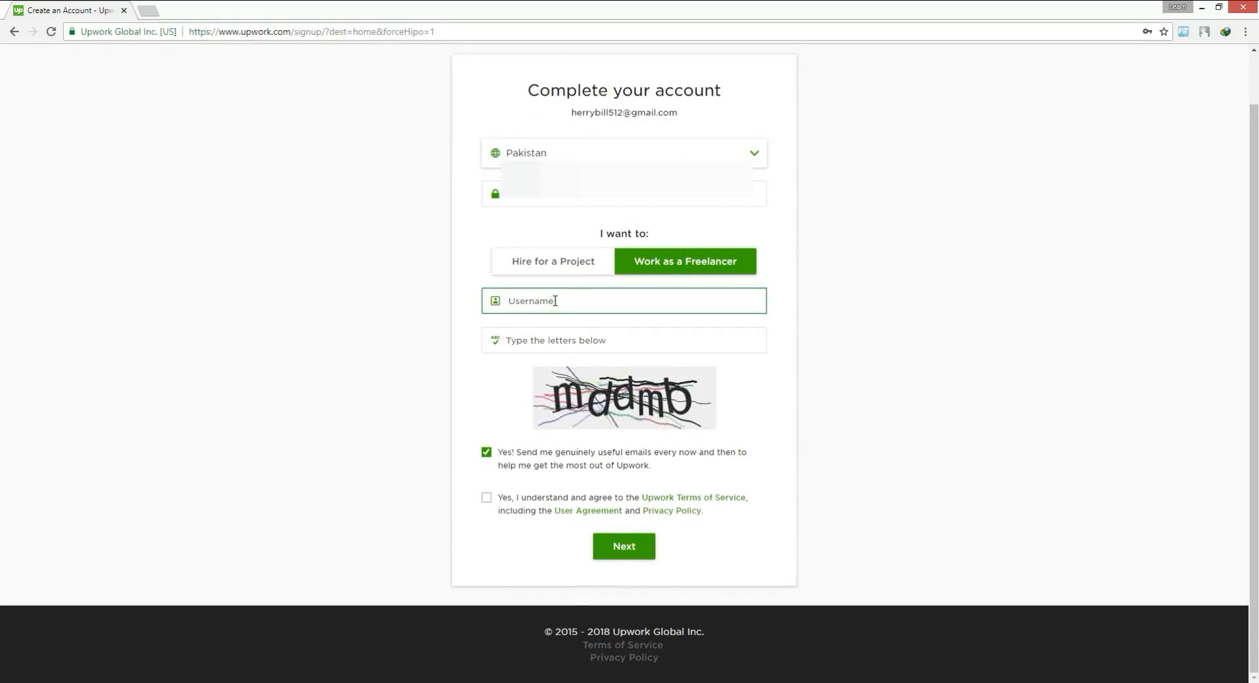
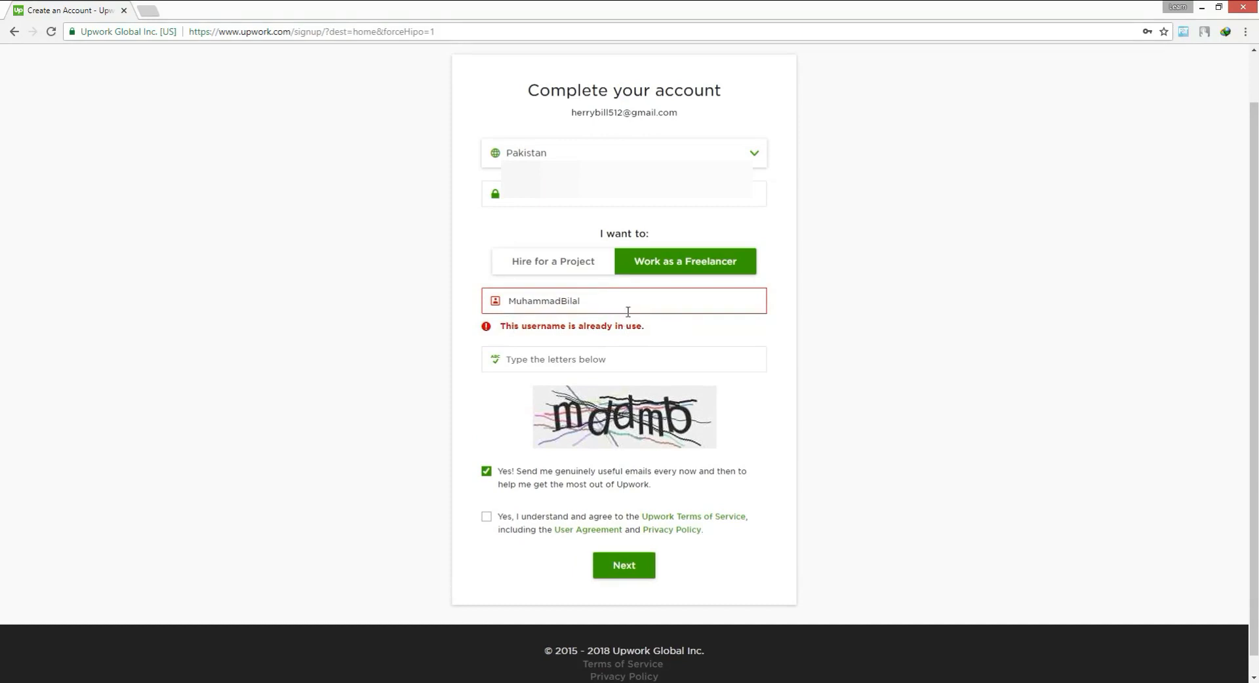
Replace the rejected username with a different one based on the email address name
{"action": "left_click_drag", "start_coordinate": [621, 308], "coordinate": [459, 301]}
{"action": "key", "text": "BackSpace"}
Enter the distorted letters from the CAPTCHA image in the verification field
{"action": "left_click", "coordinate": [555, 342]}
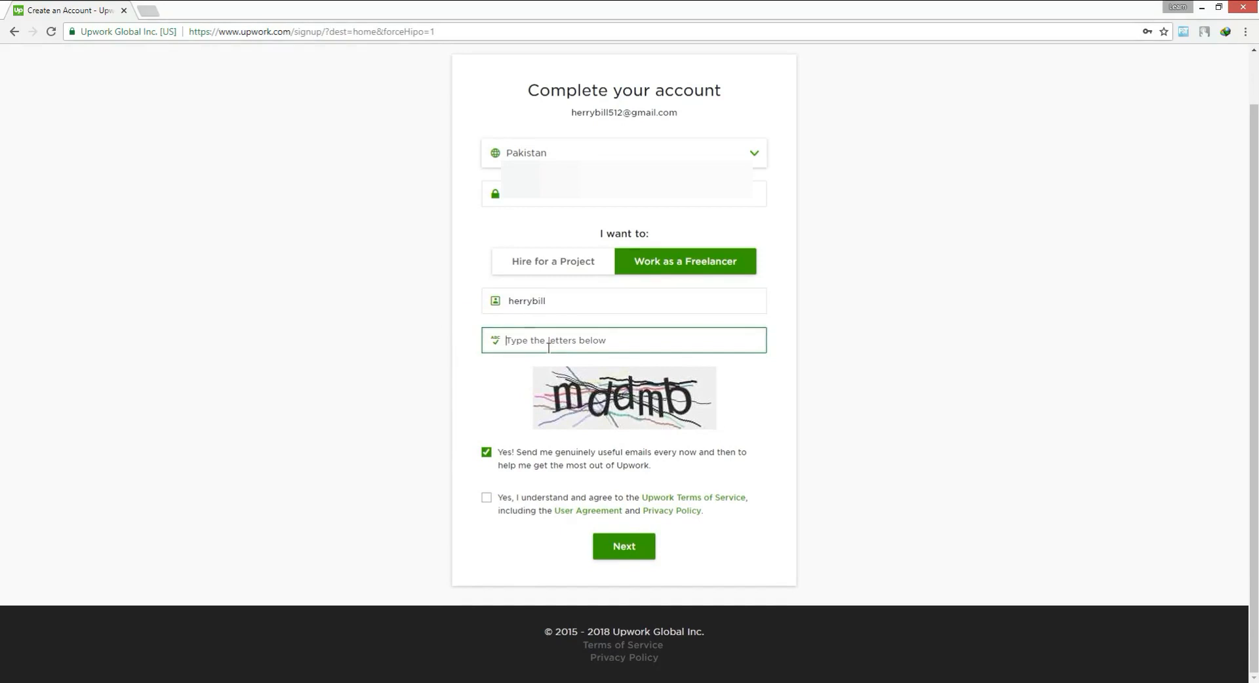
{"action": "type", "text": "mddmb"}
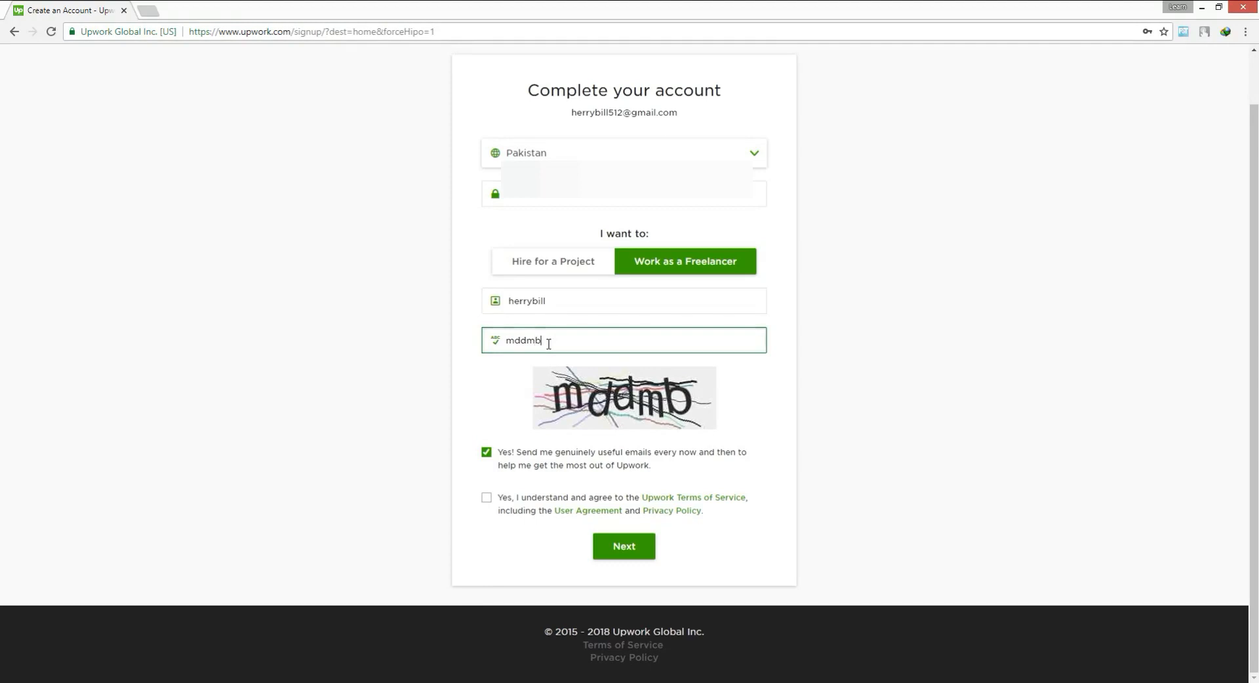
Accept the Upwork Terms of Service and submit the account registration
{"action": "left_click", "coordinate": [488, 505]}
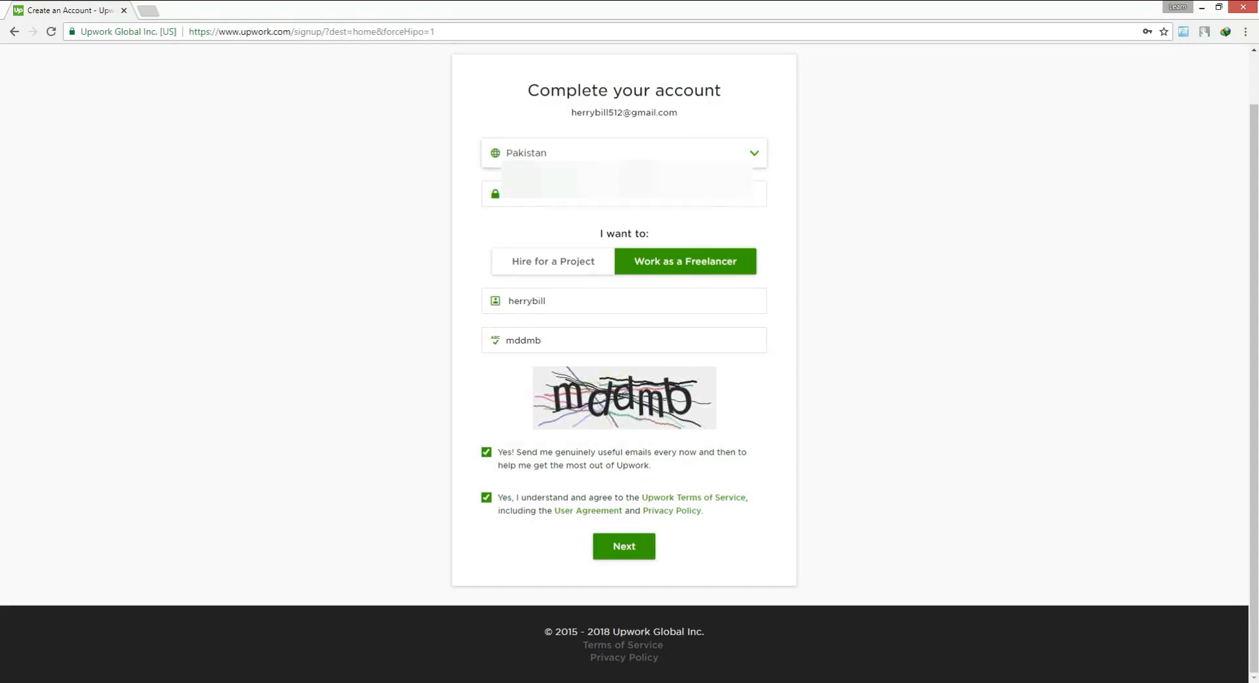
{"action": "left_click", "coordinate": [625, 551]}
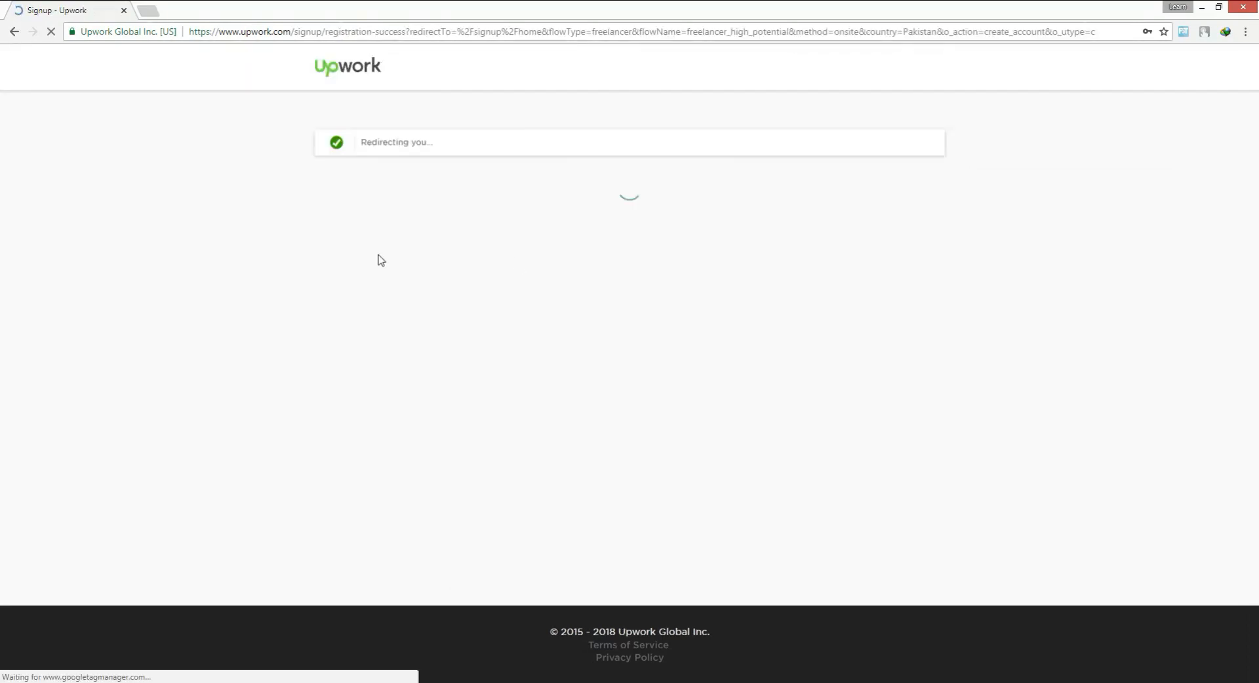
{"action": "left_click", "coordinate": [1104, 146]}
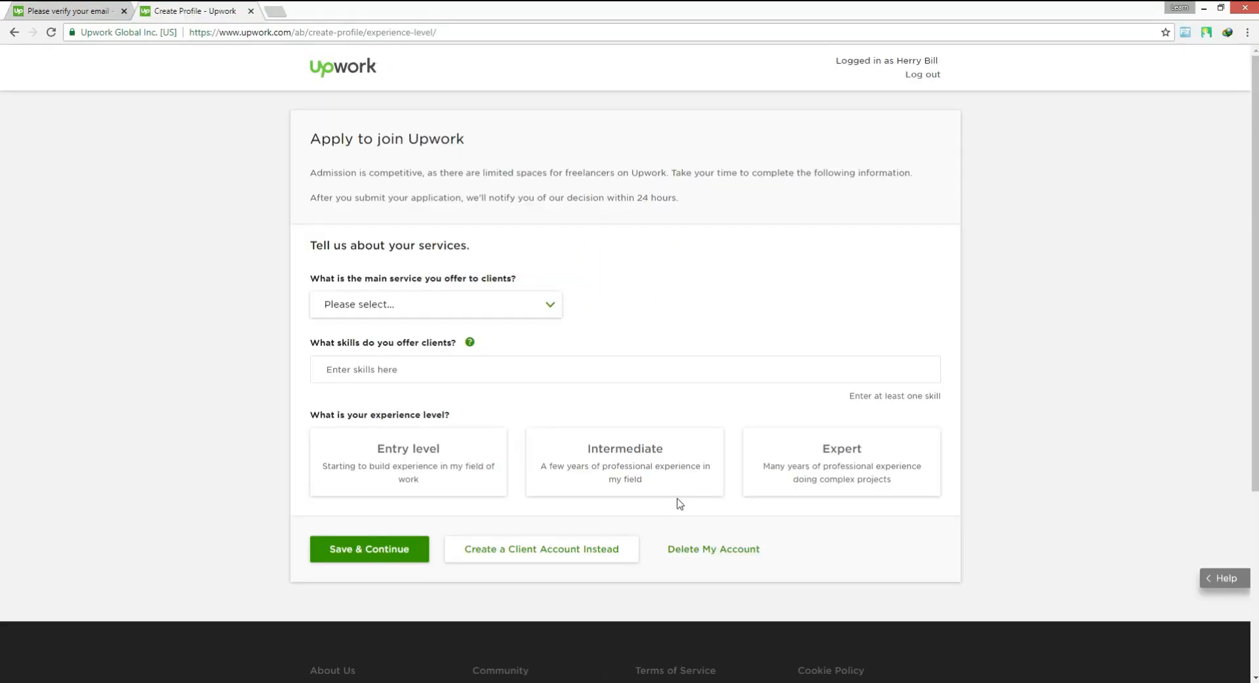
Set the main service to Web, Mobile & Software Dev and select Desktop Software Development, Game Development and Mobile Development as work types
{"action": "left_click", "coordinate": [433, 304]}
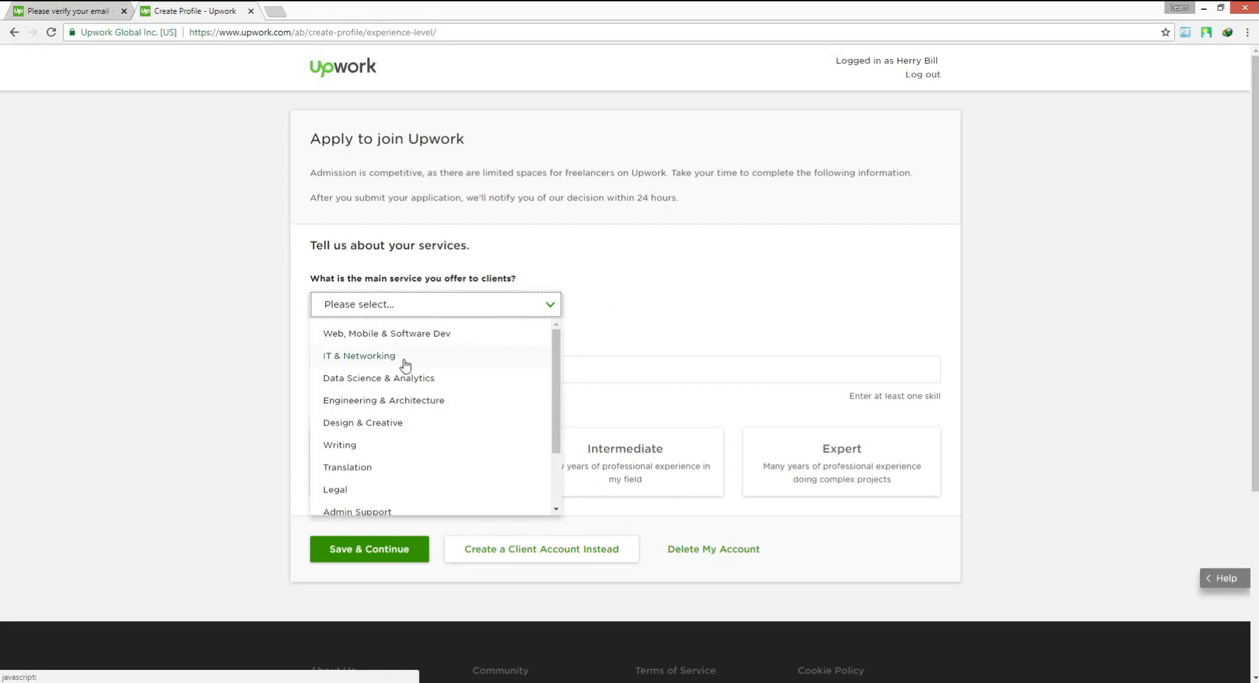
{"action": "left_click", "coordinate": [359, 340]}
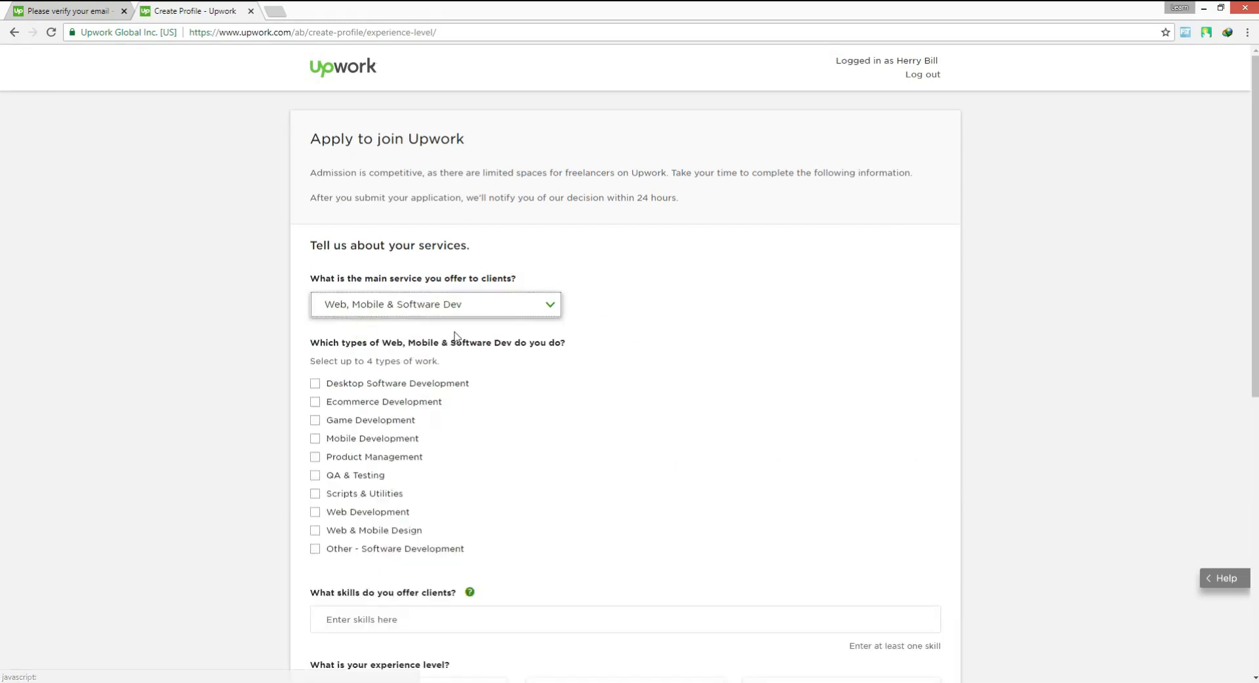
{"action": "scroll", "coordinate": [285, 394], "scroll_direction": "down", "scroll_amount": 1}
{"action": "left_click", "coordinate": [314, 318]}
{"action": "left_click", "coordinate": [315, 355]}
{"action": "left_click", "coordinate": [316, 374]}
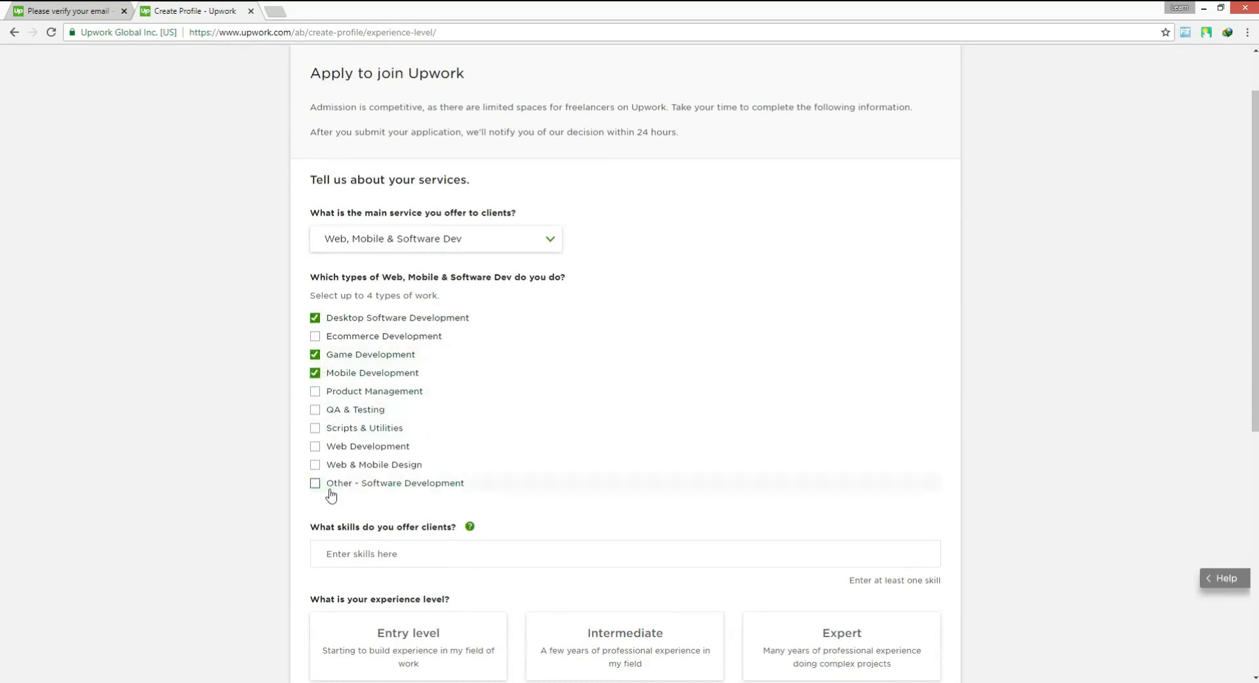
Add Web Development and Web & Mobile Design to the work types and deselect Game Development
{"action": "left_click", "coordinate": [316, 465]}
{"action": "left_click", "coordinate": [315, 446]}
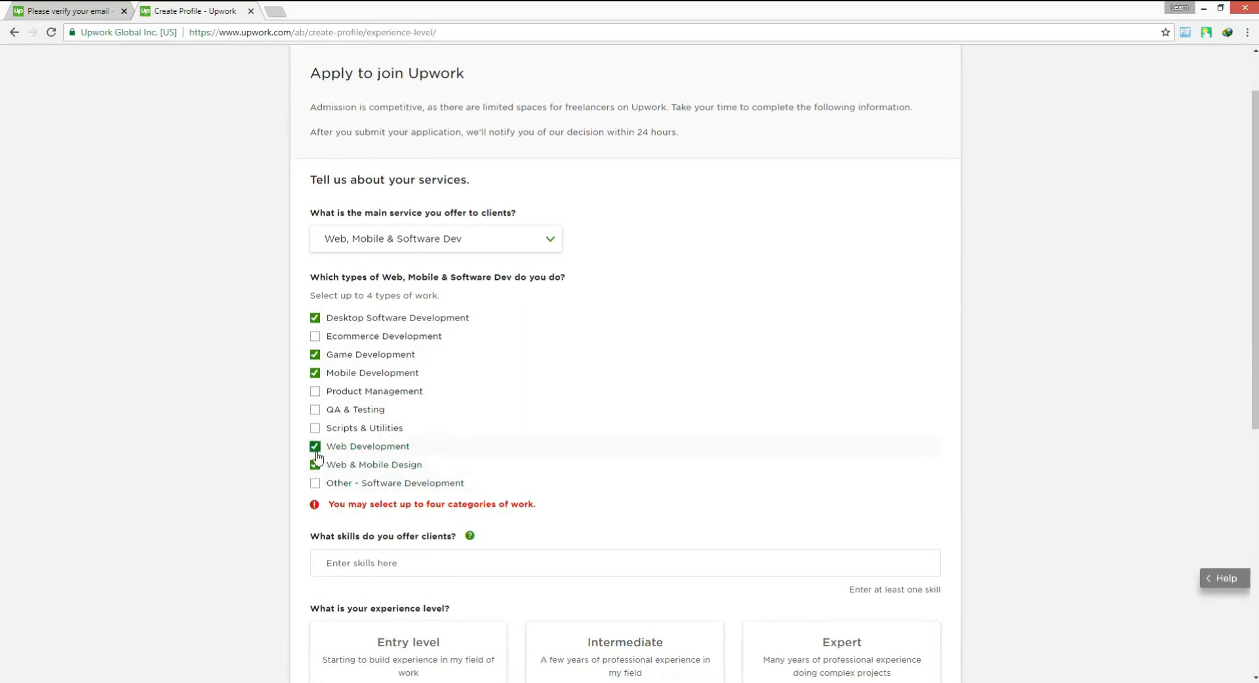
{"action": "left_click", "coordinate": [316, 465]}
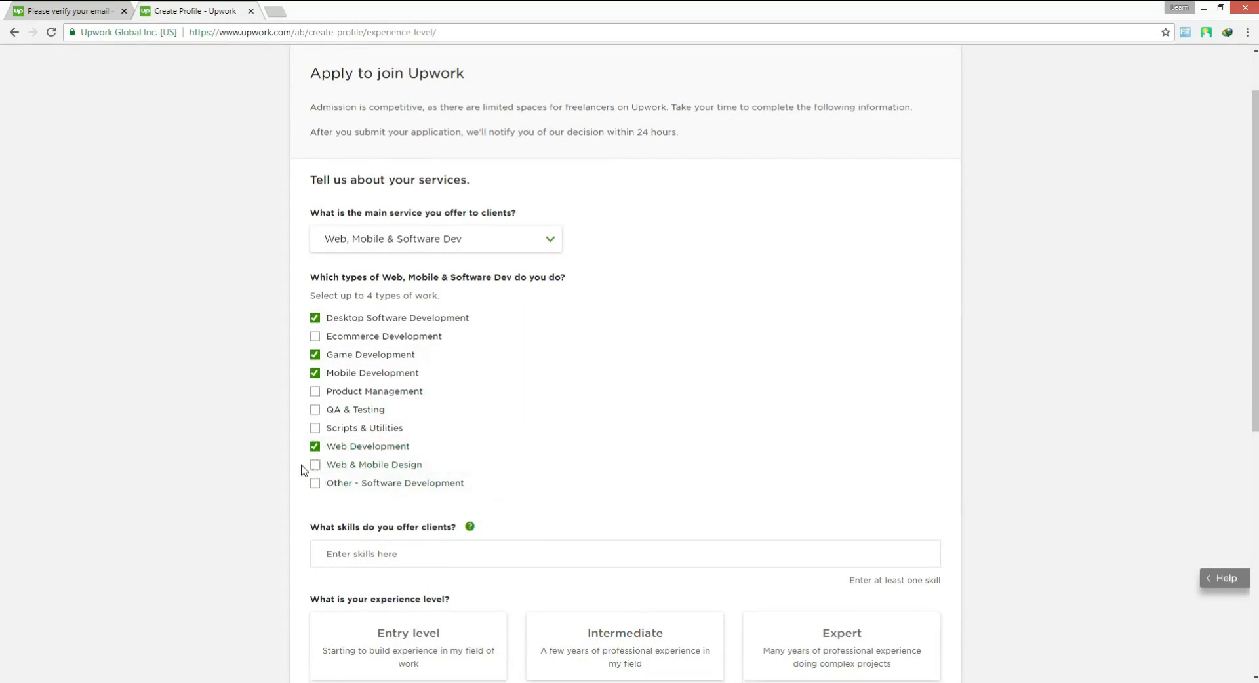
{"action": "scroll", "coordinate": [308, 469], "scroll_direction": "down", "scroll_amount": 3}
{"action": "left_click", "coordinate": [315, 157]}
{"action": "left_click", "coordinate": [314, 267]}
Add Mobile App Testing and Agile Software Development to the skills offered to clients
{"action": "left_click", "coordinate": [381, 362]}
{"action": "type", "text": "mobile"}
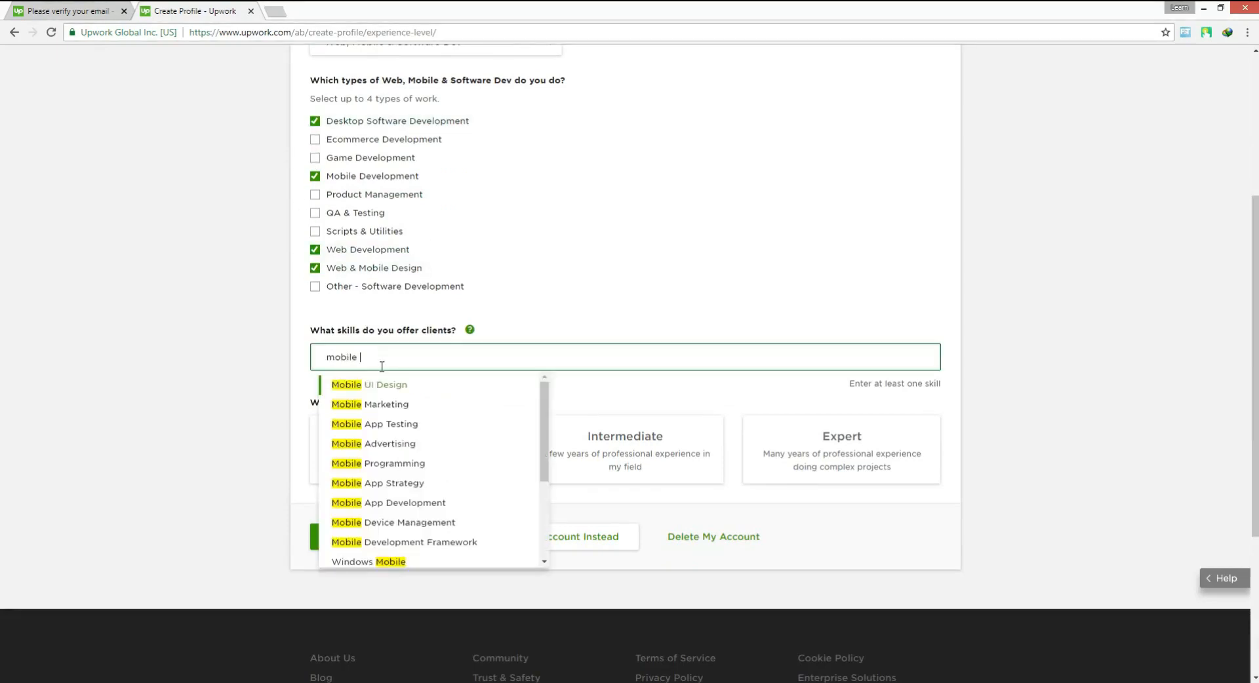
{"action": "left_click", "coordinate": [431, 429]}
{"action": "type", "text": "sof"}
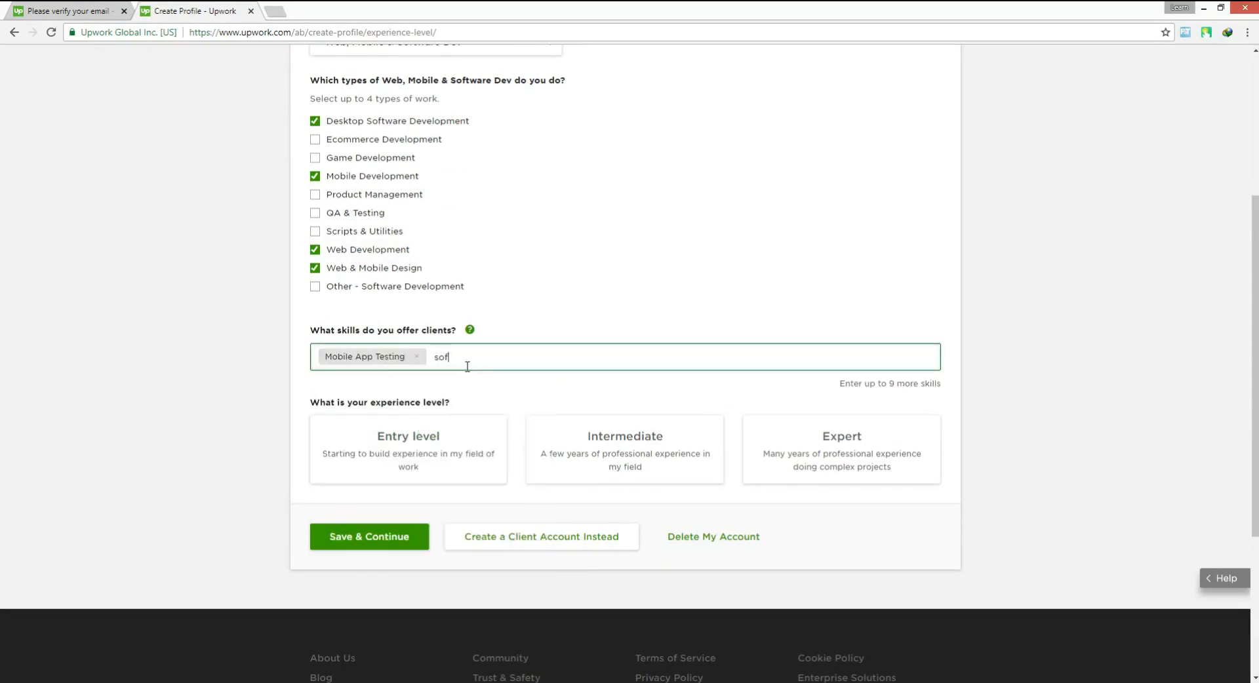
{"action": "type", "text": "tware Deve"}
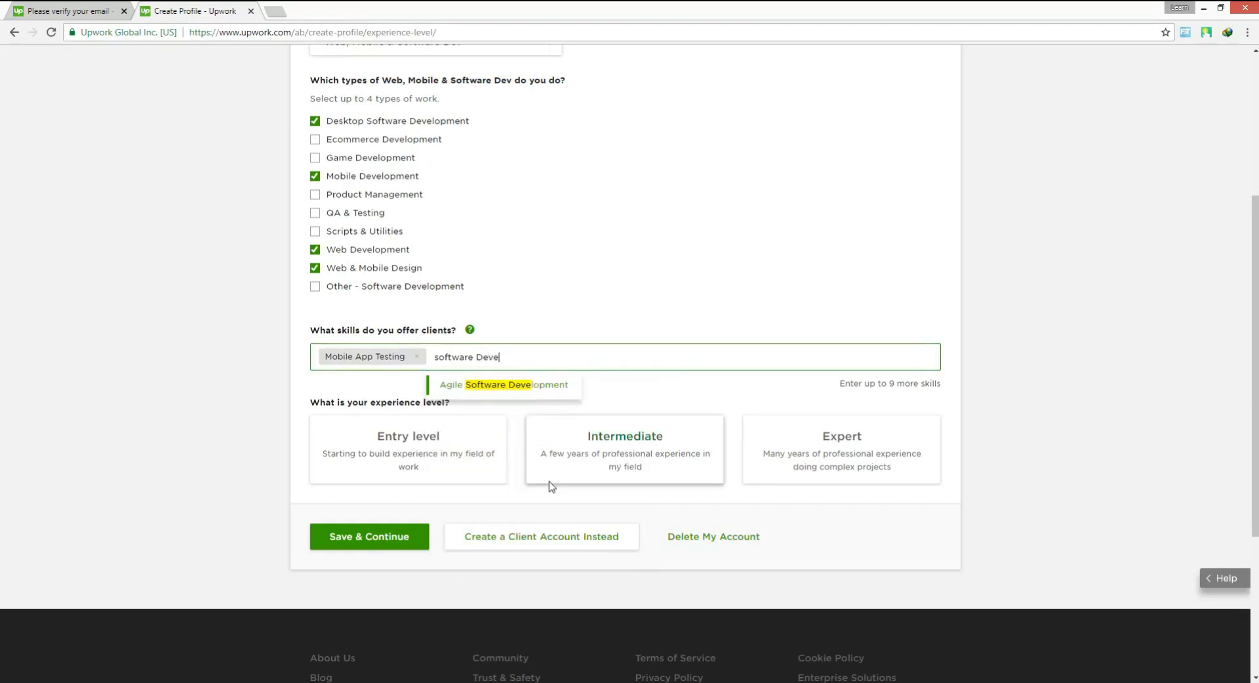
{"action": "left_click", "coordinate": [504, 386]}
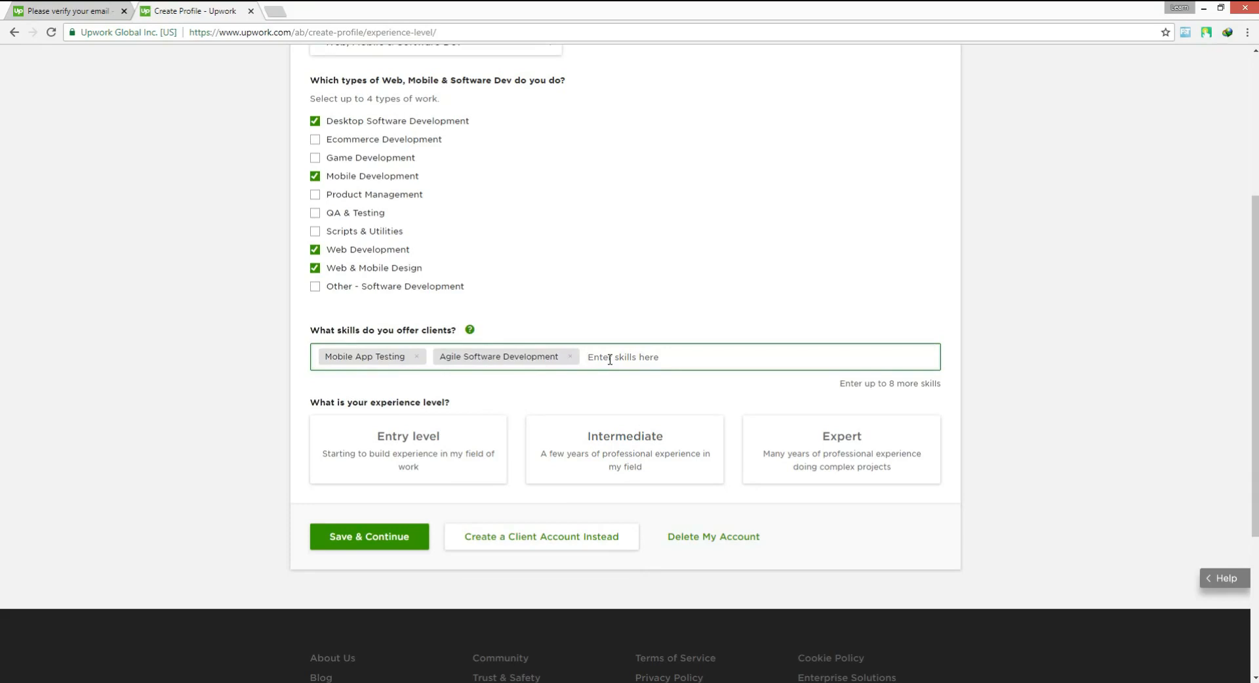
Add Mobile Development Framework to the offered skills and save the page with Entry level as the experience level
{"action": "type", "text": "mobile Dev"}
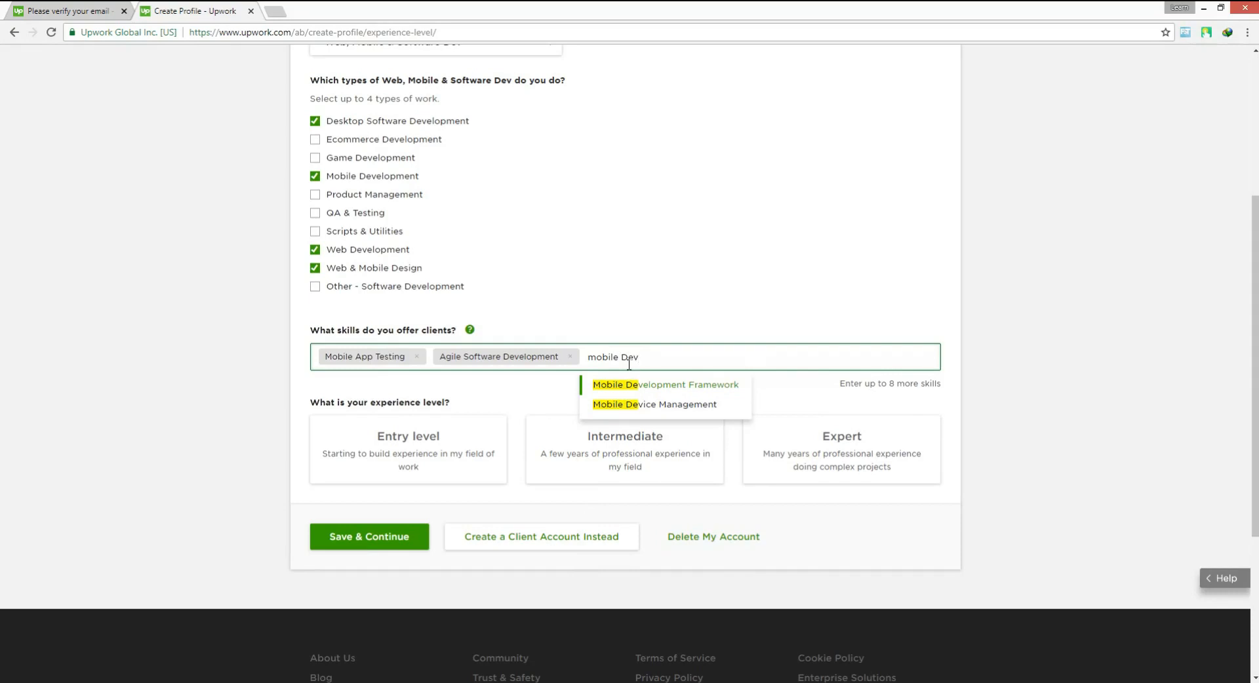
{"action": "type", "text": "elopment"}
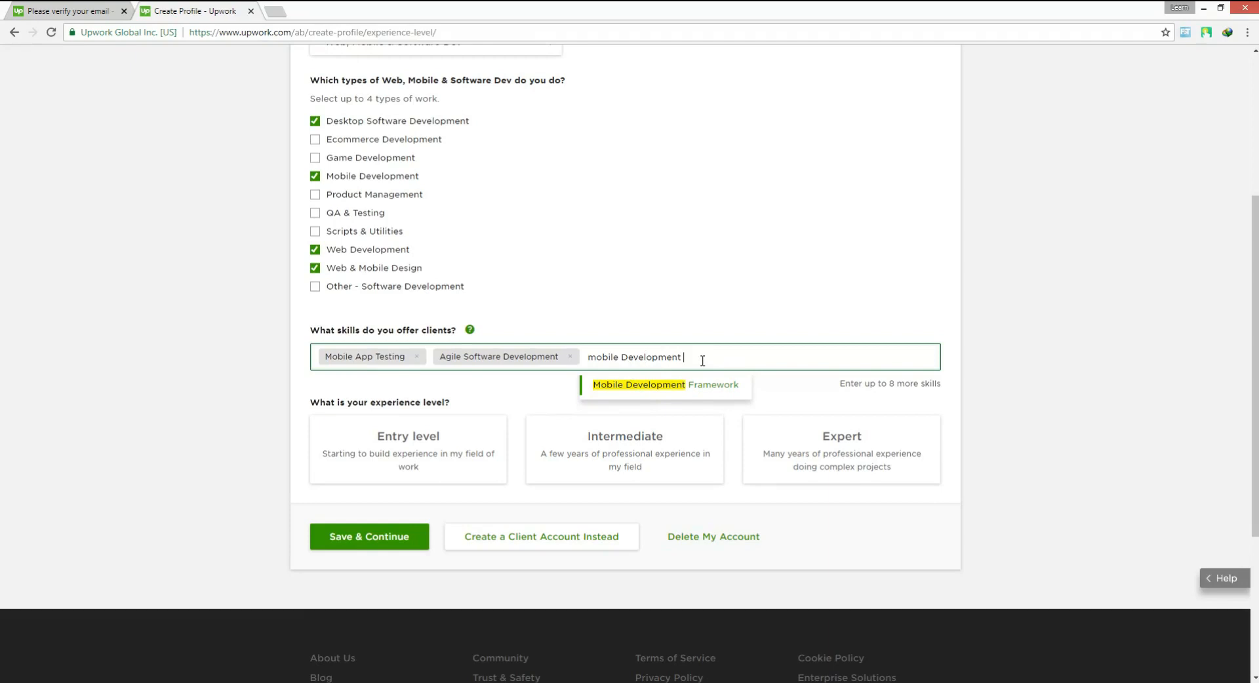
{"action": "key", "text": "Return"}
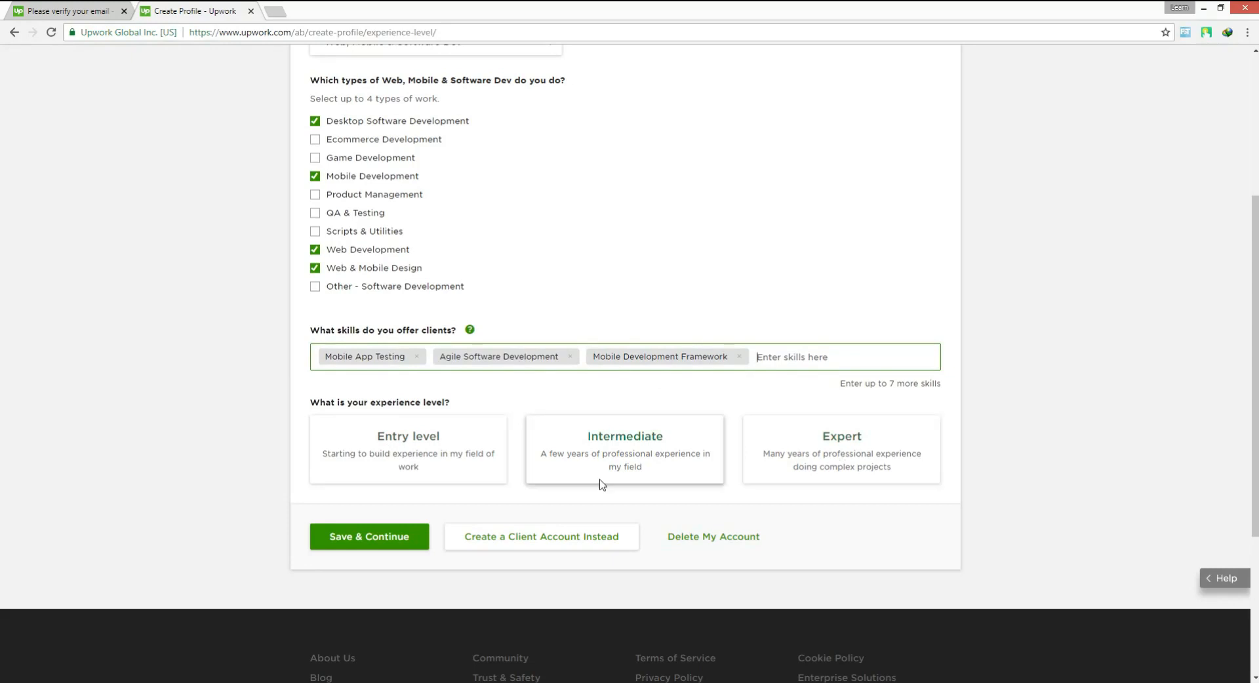
{"action": "left_click", "coordinate": [415, 453]}
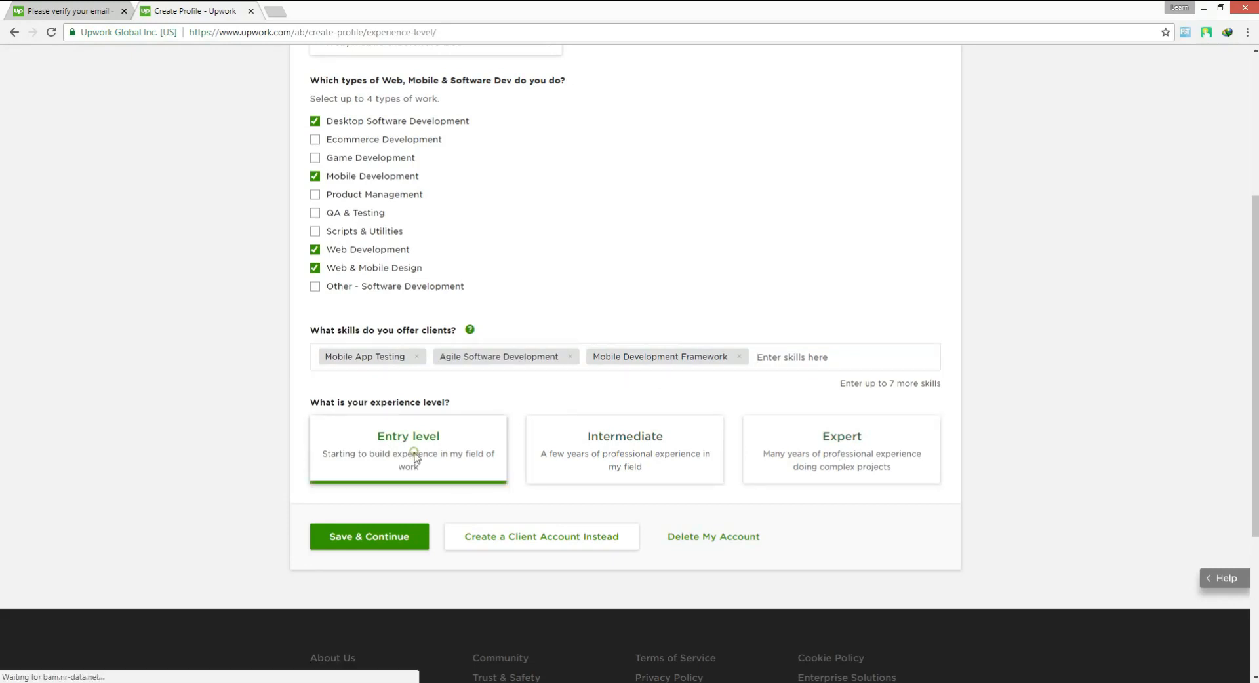
{"action": "left_click", "coordinate": [384, 548]}
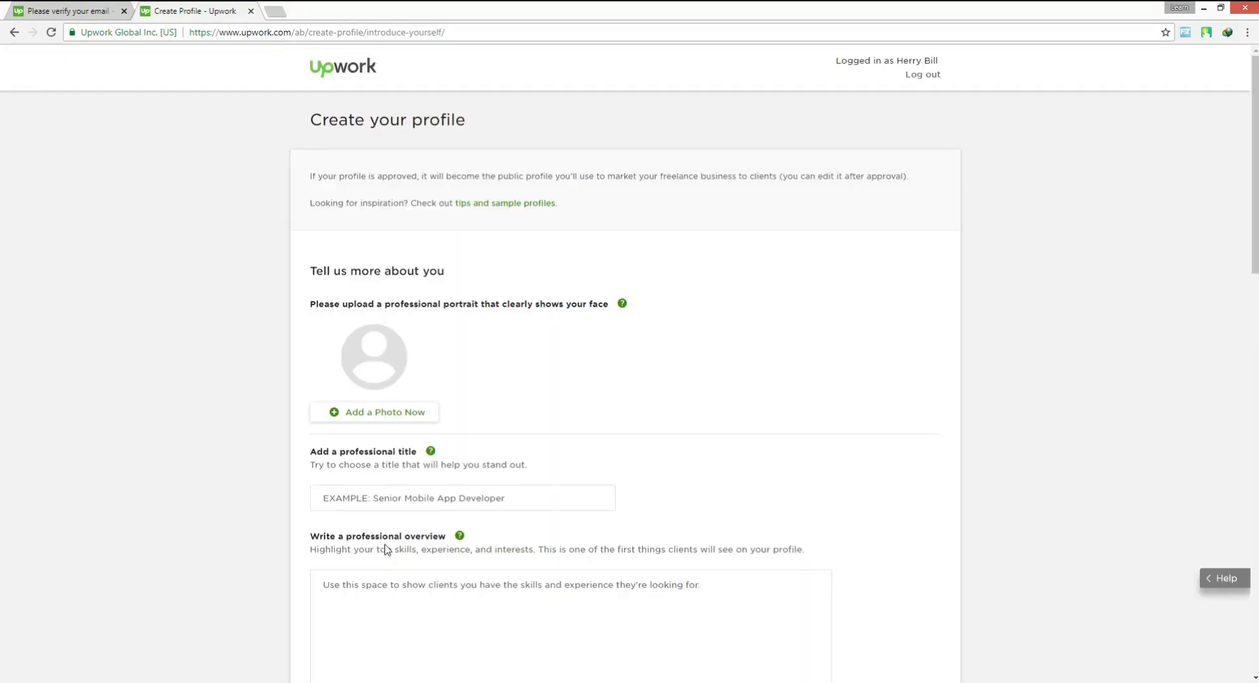
Upload a portrait image from the Desktop as the profile photo, adjust its crop and save it
{"action": "left_click", "coordinate": [382, 420]}
{"action": "left_click", "coordinate": [522, 323]}
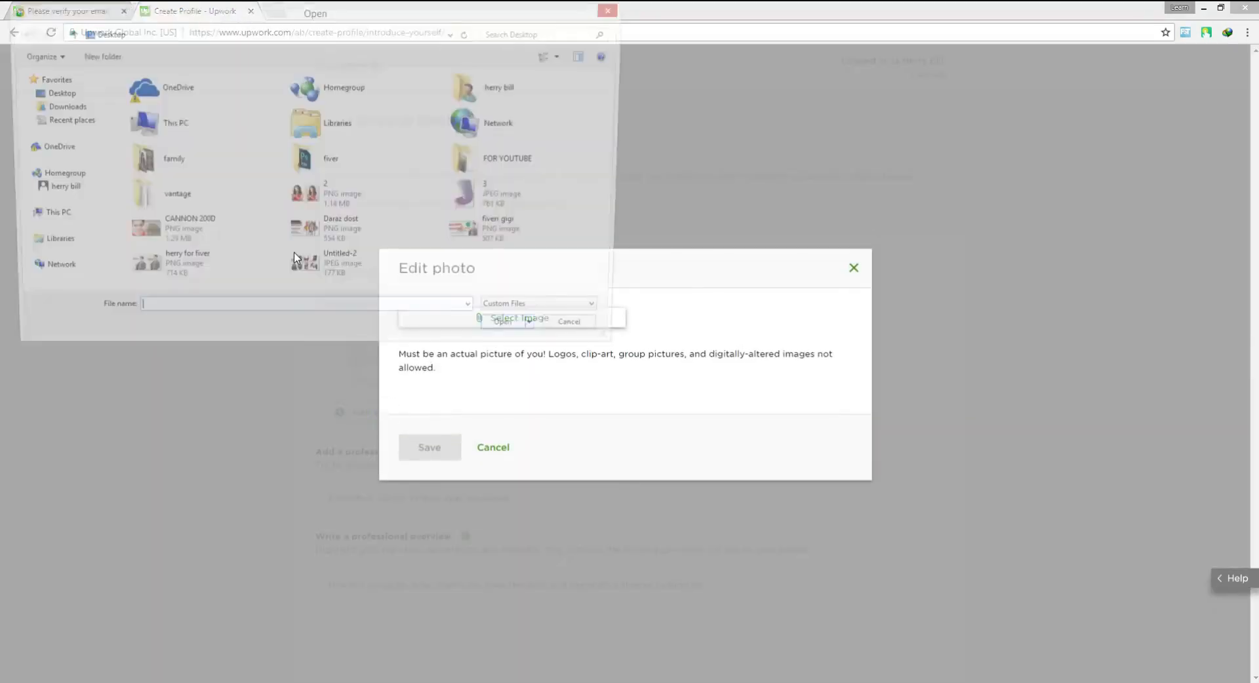
{"action": "double_click", "coordinate": [295, 257]}
{"action": "mouse_move", "coordinate": [624, 404]}
{"action": "left_mouse_down"}
{"action": "mouse_move", "coordinate": [592, 379]}
{"action": "mouse_move", "coordinate": [601, 395]}
{"action": "left_mouse_up"}
{"action": "left_click", "coordinate": [423, 616]}
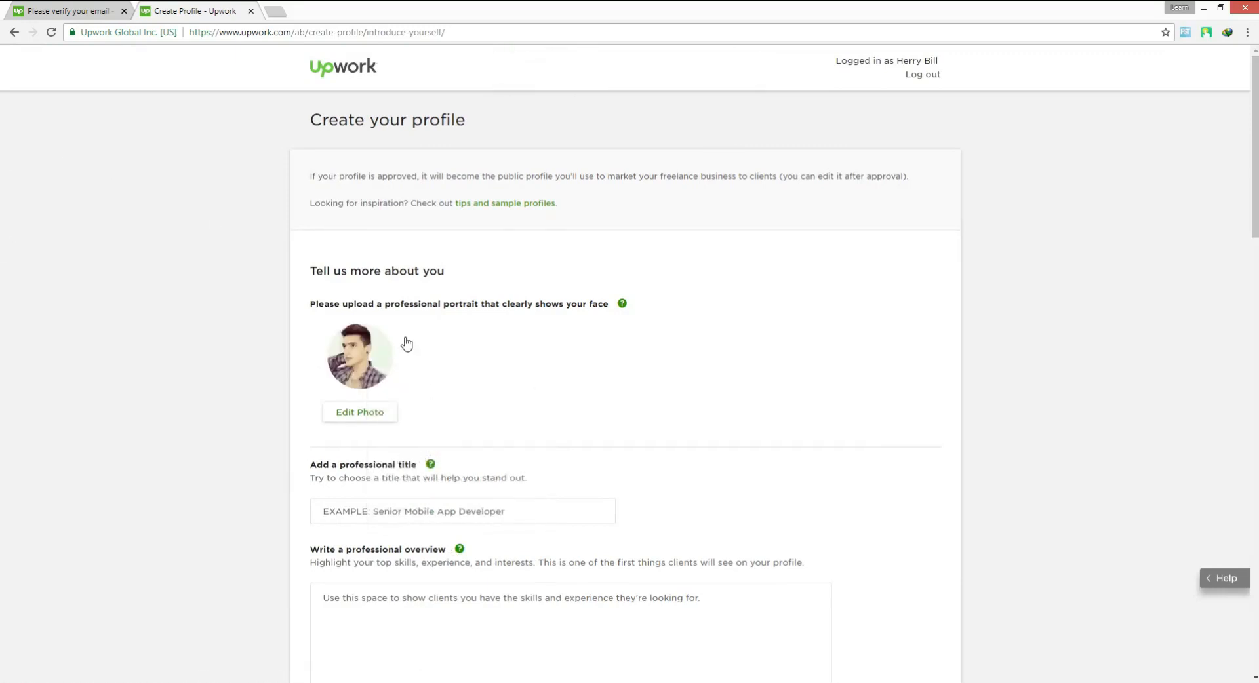
Enter the professional title and paste the prepared self-introduction text into the professional overview
{"action": "scroll", "coordinate": [416, 394], "scroll_direction": "down", "scroll_amount": 1}
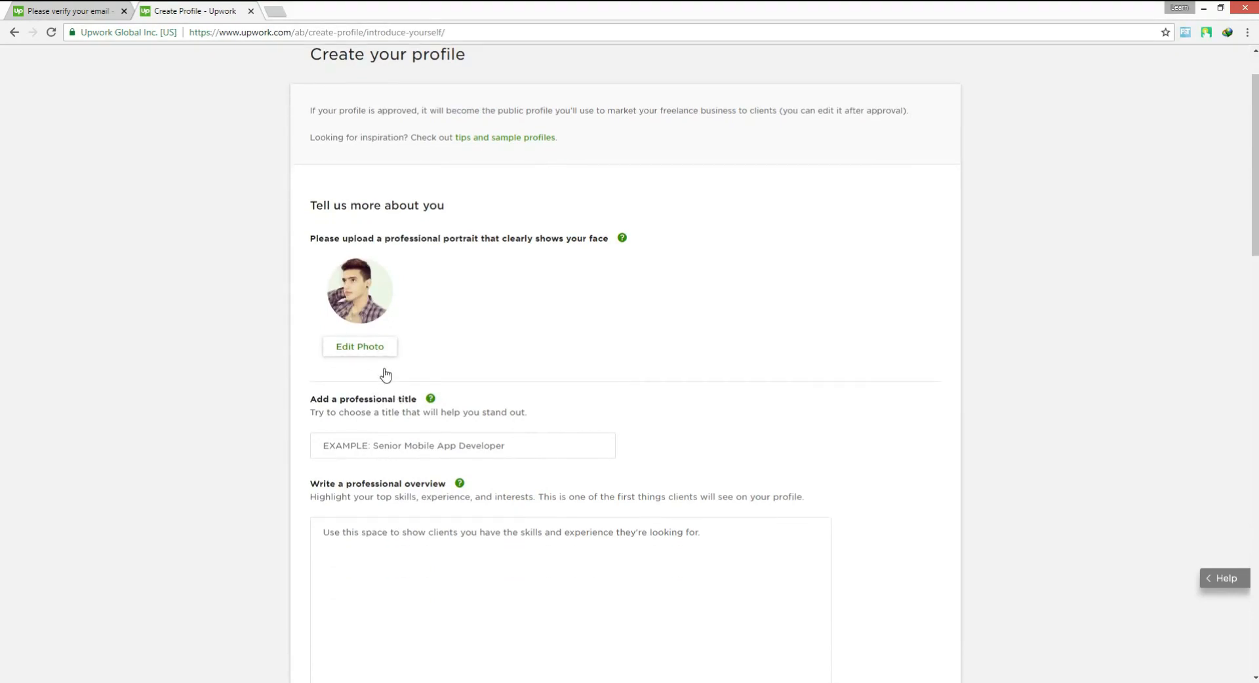
{"action": "scroll", "coordinate": [408, 393], "scroll_direction": "down", "scroll_amount": 2}
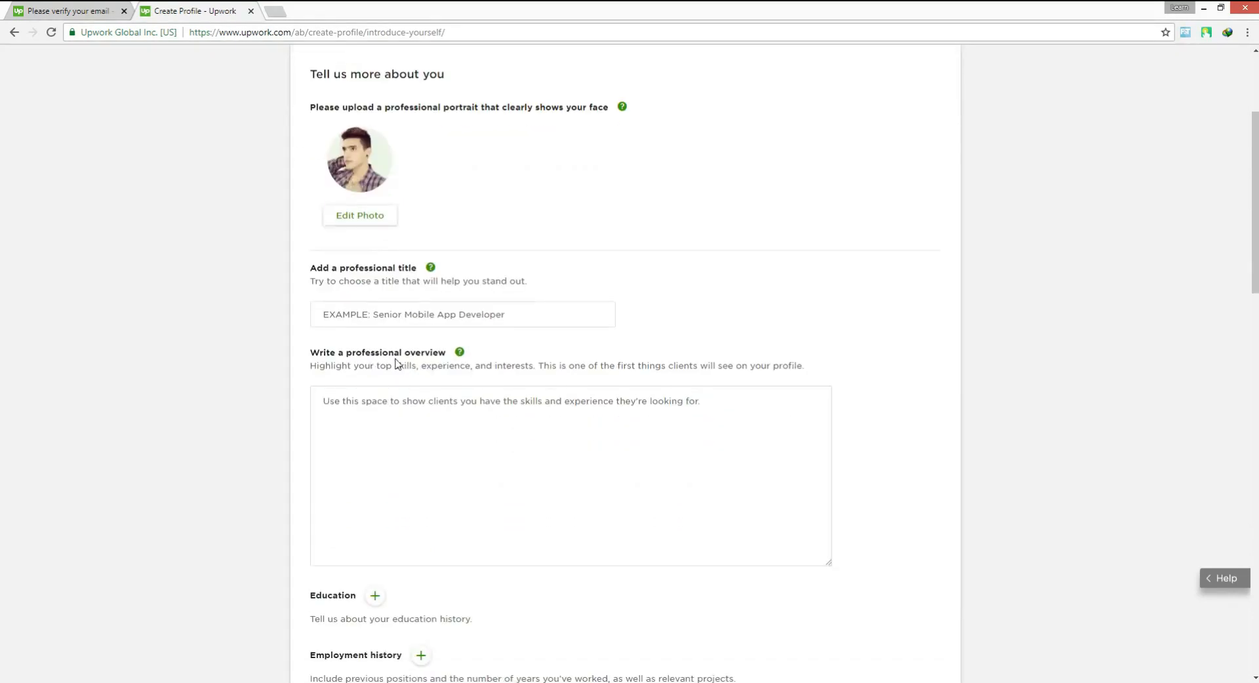
{"action": "left_click", "coordinate": [414, 314]}
{"action": "left_click", "coordinate": [376, 545]}
{"action": "right_click", "coordinate": [538, 397]}
{"action": "left_click", "coordinate": [571, 483]}
Start an education entry with Punjab Group of Colleges as the school and 2015 as the starting year
{"action": "scroll", "coordinate": [339, 438], "scroll_direction": "down", "scroll_amount": 3}
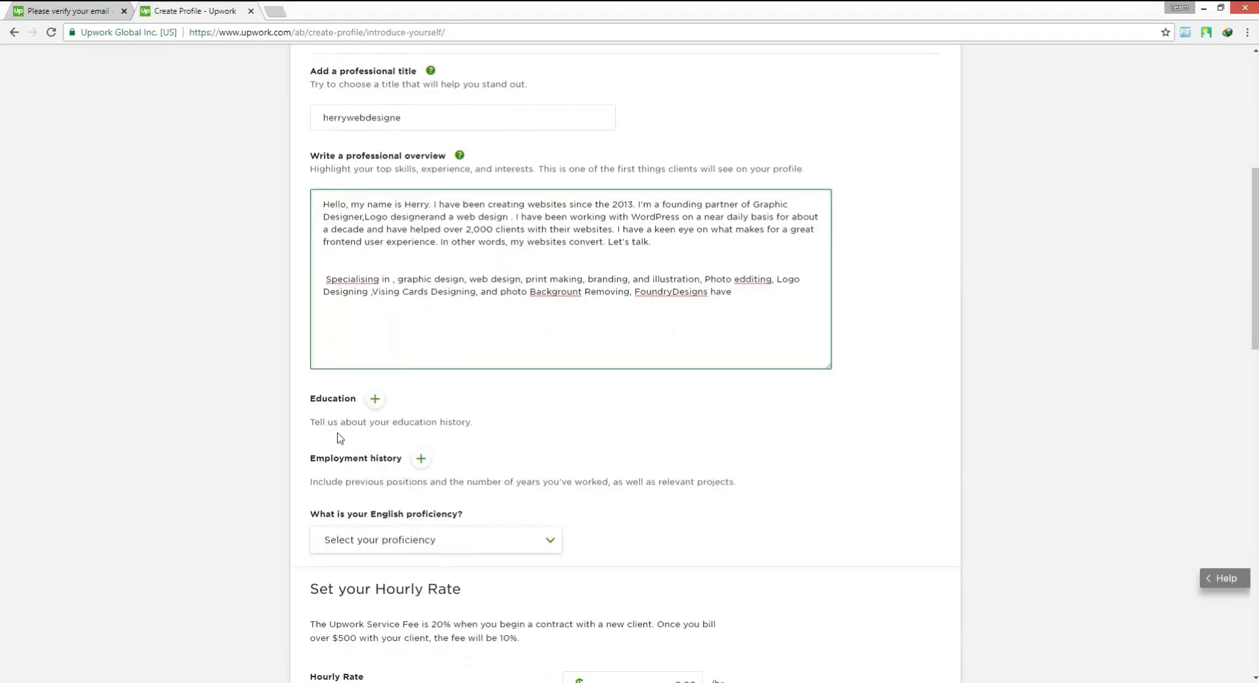
{"action": "scroll", "coordinate": [293, 394], "scroll_direction": "down", "scroll_amount": 2}
{"action": "left_click", "coordinate": [374, 267]}
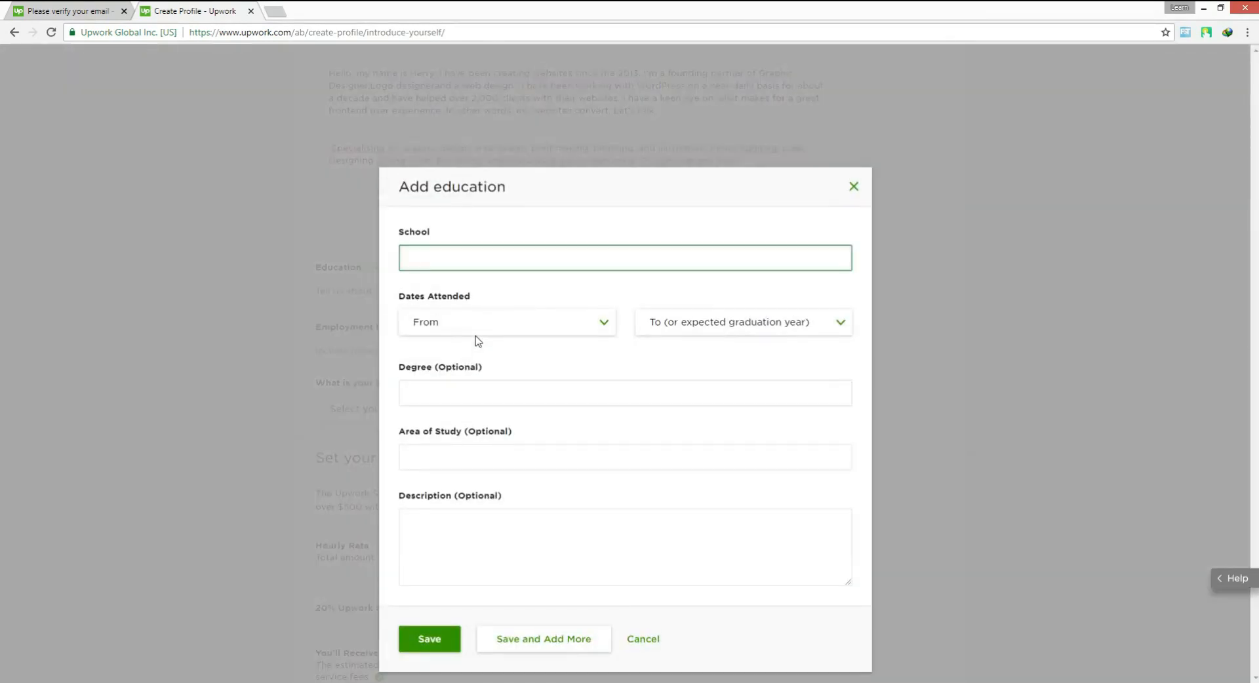
{"action": "left_click", "coordinate": [467, 394]}
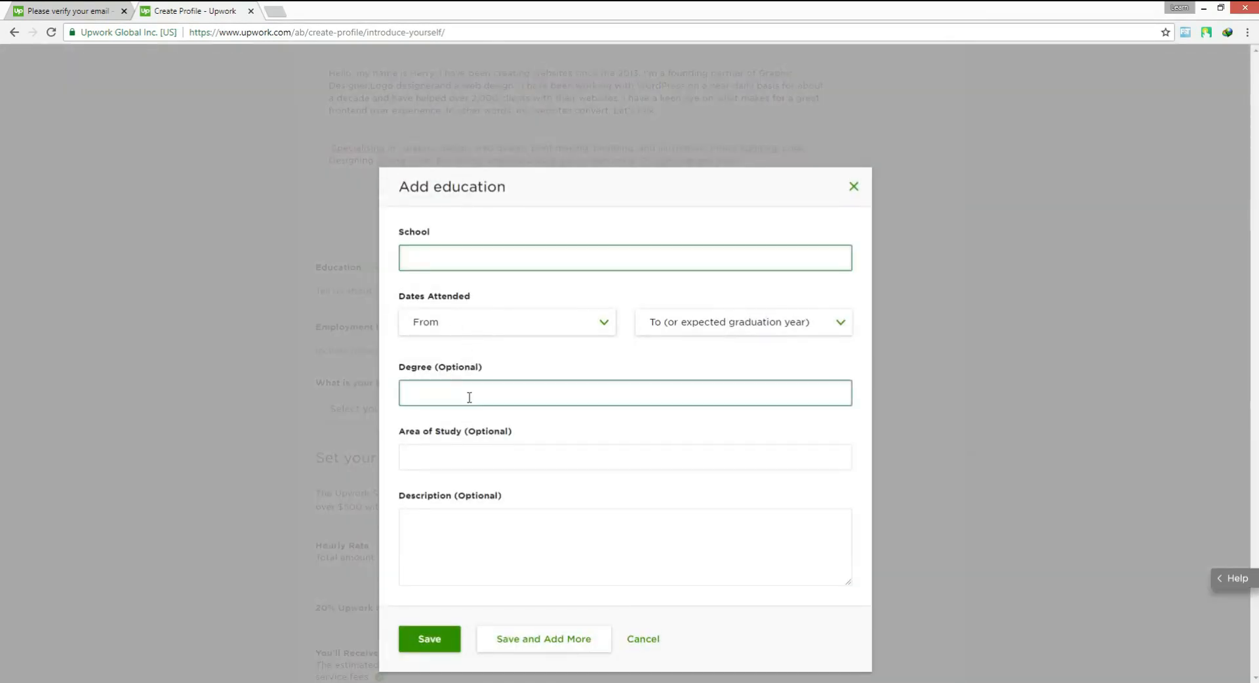
{"action": "left_click", "coordinate": [455, 257]}
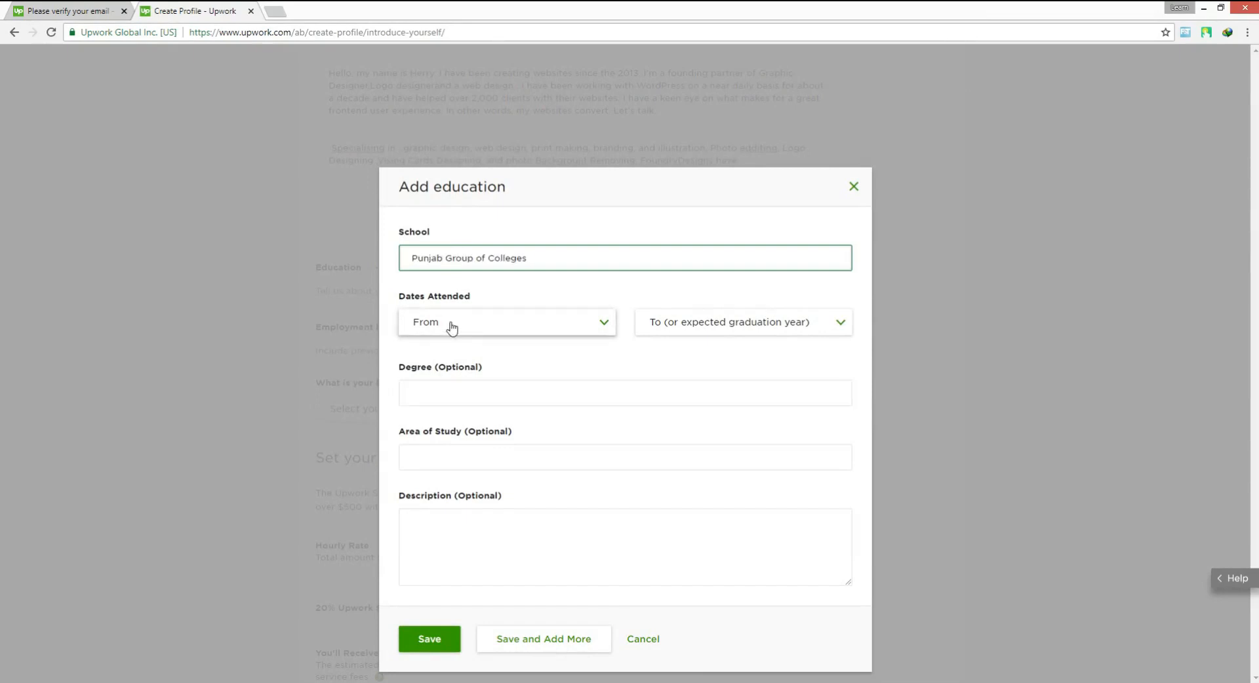
{"action": "left_click", "coordinate": [450, 322]}
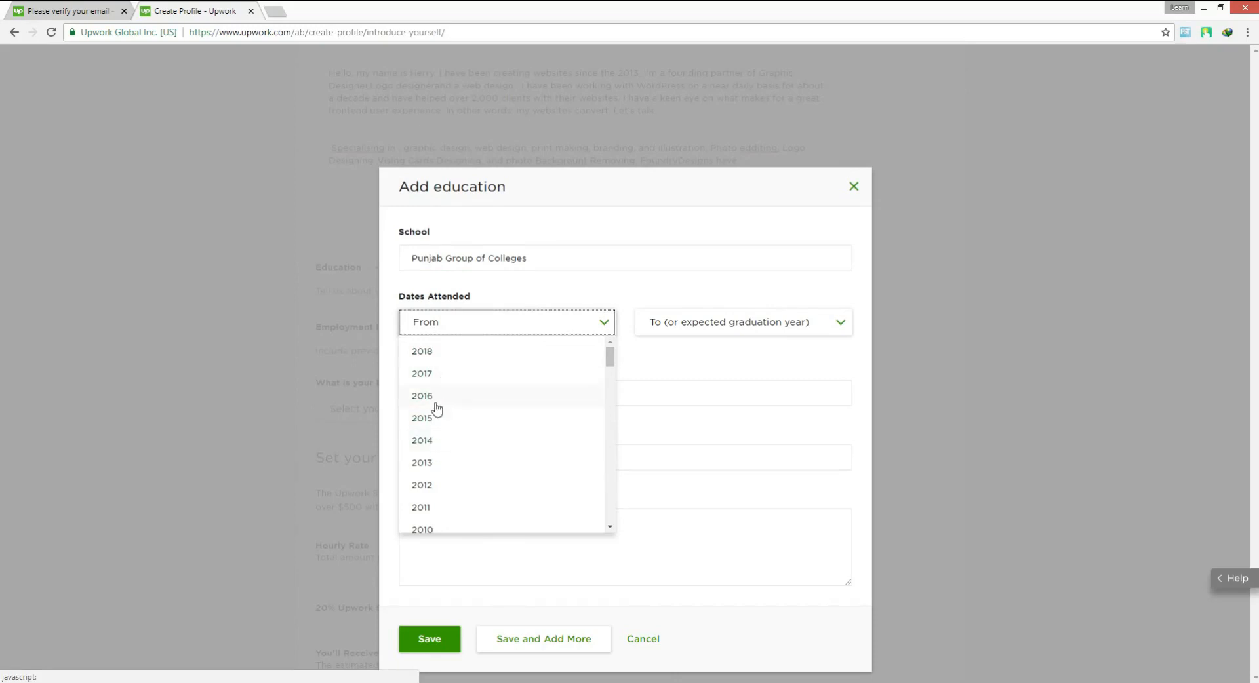
{"action": "left_click", "coordinate": [437, 427]}
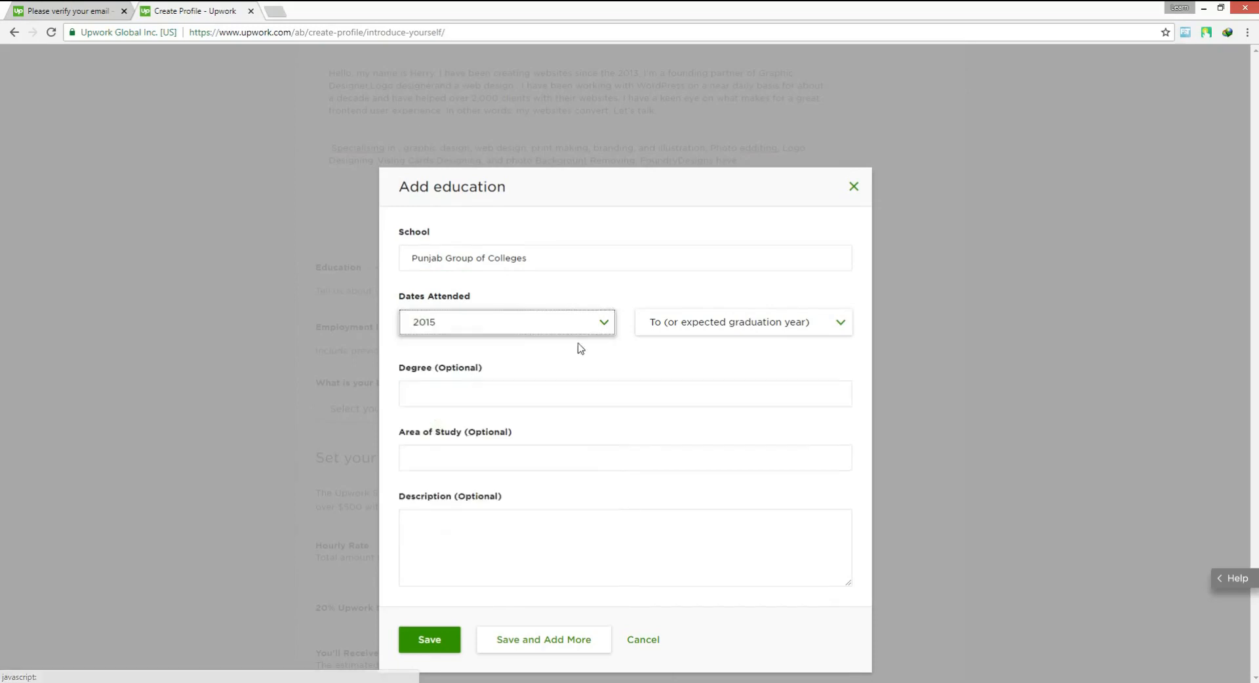
Set the education end year to 2017, enter chakwal as the area of study and save the entry
{"action": "left_click", "coordinate": [663, 327]}
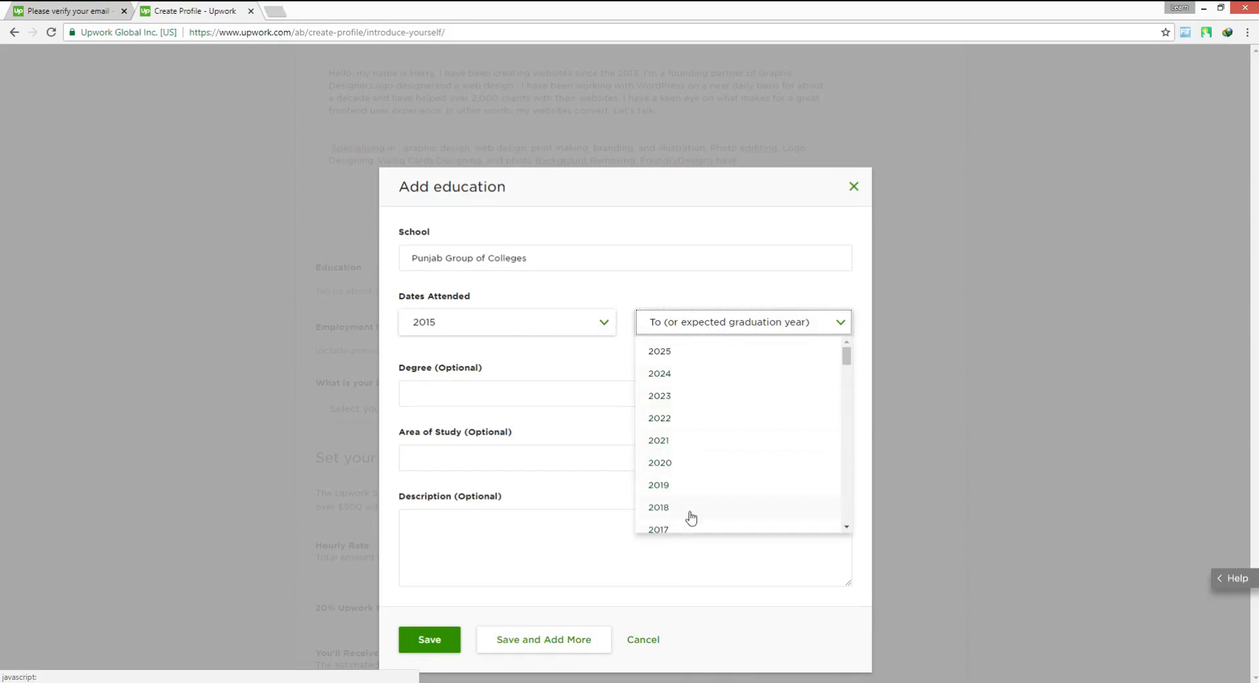
{"action": "scroll", "coordinate": [667, 484], "scroll_direction": "down", "scroll_amount": 1}
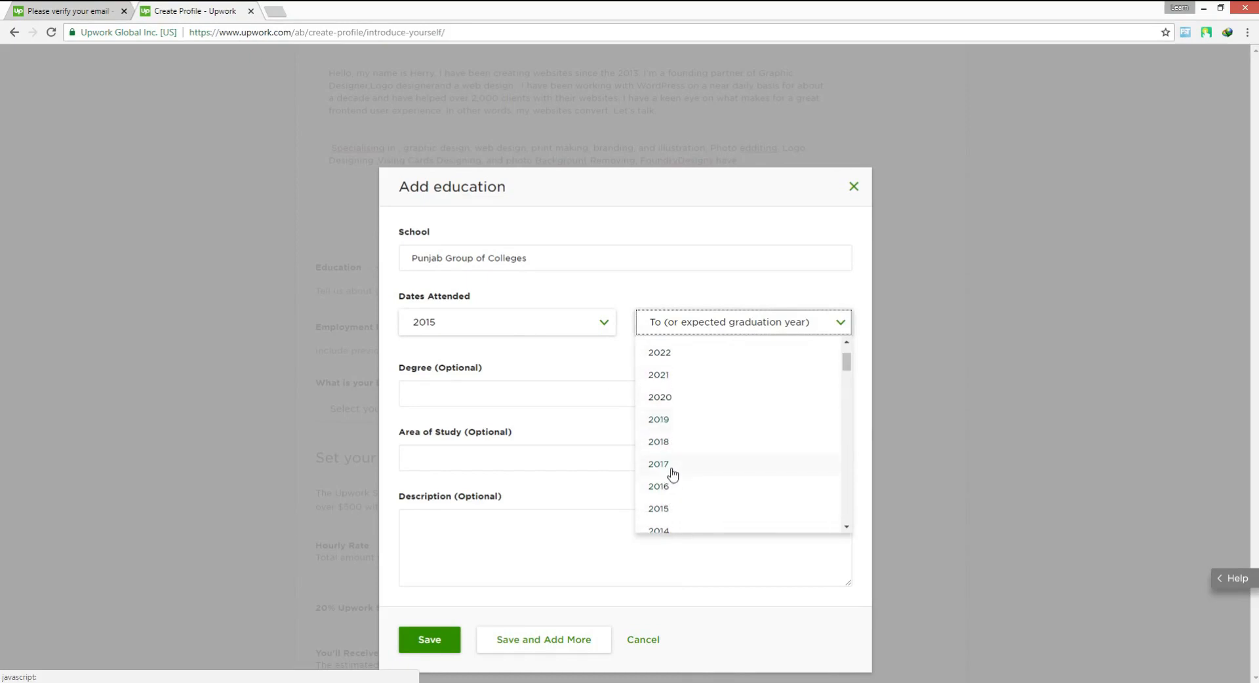
{"action": "left_click", "coordinate": [670, 465]}
{"action": "left_click", "coordinate": [443, 397]}
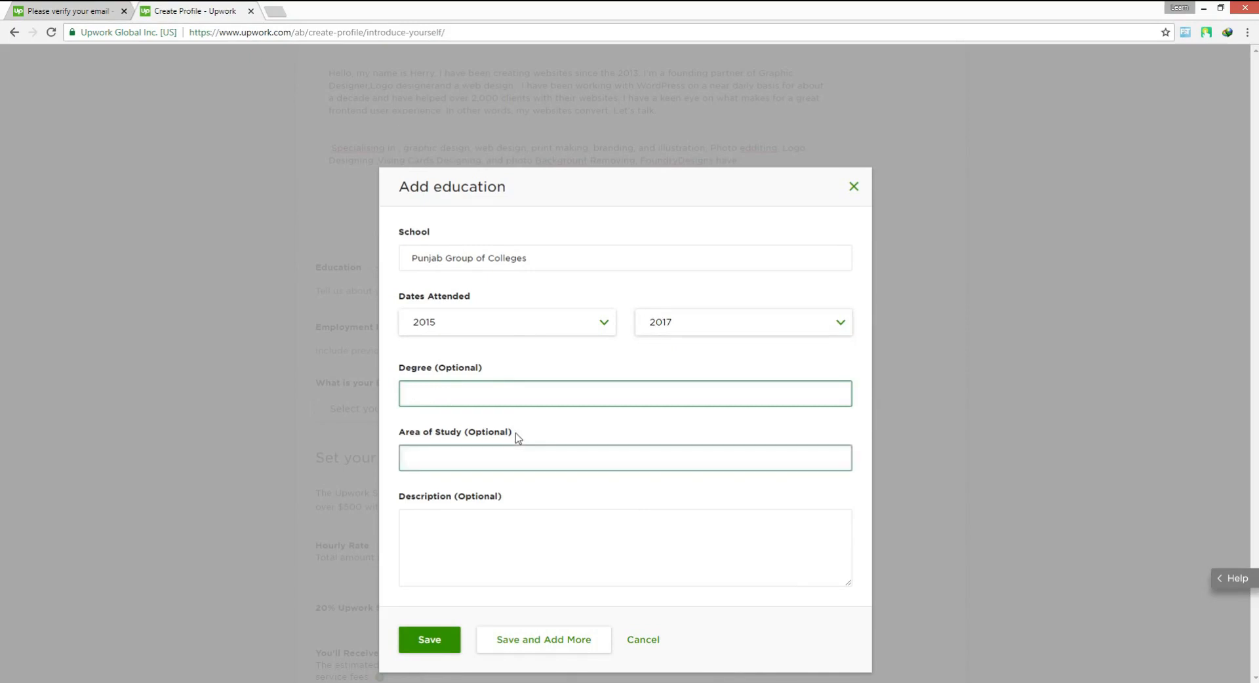
{"action": "left_click", "coordinate": [472, 463]}
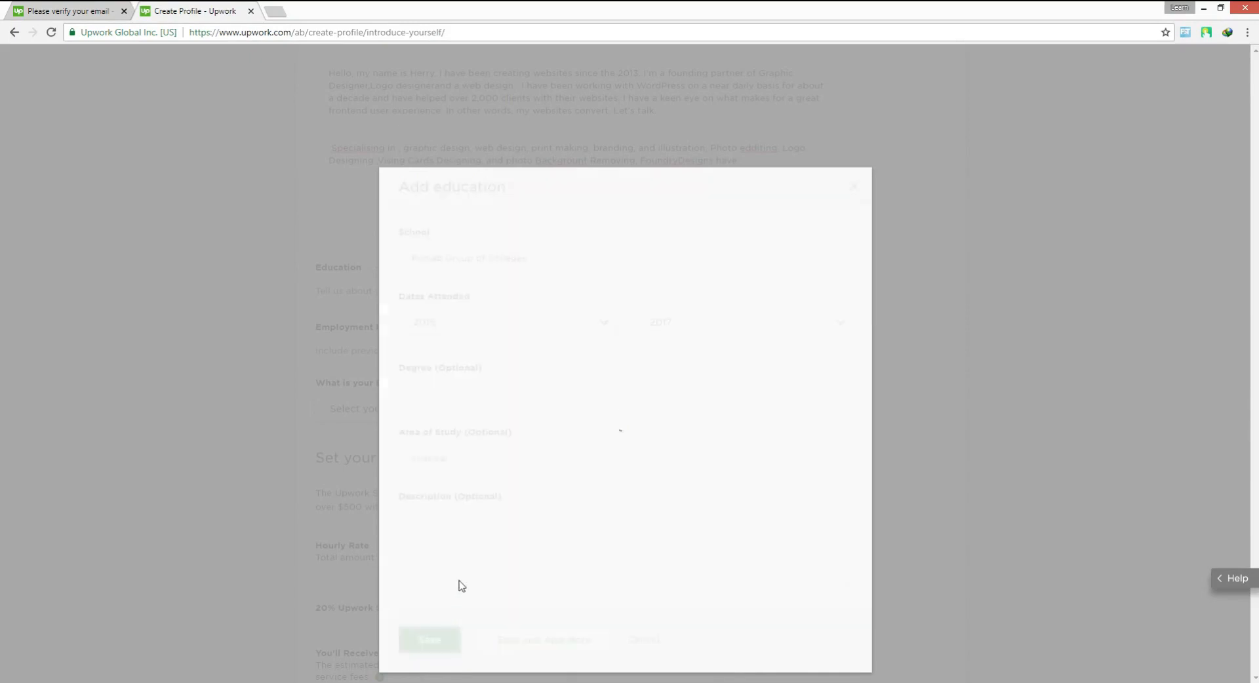
Set the English proficiency to Fluent: I write and speak this language almost perfectly
{"action": "scroll", "coordinate": [433, 519], "scroll_direction": "down", "scroll_amount": 2}
{"action": "scroll", "coordinate": [323, 370], "scroll_direction": "down", "scroll_amount": 2}
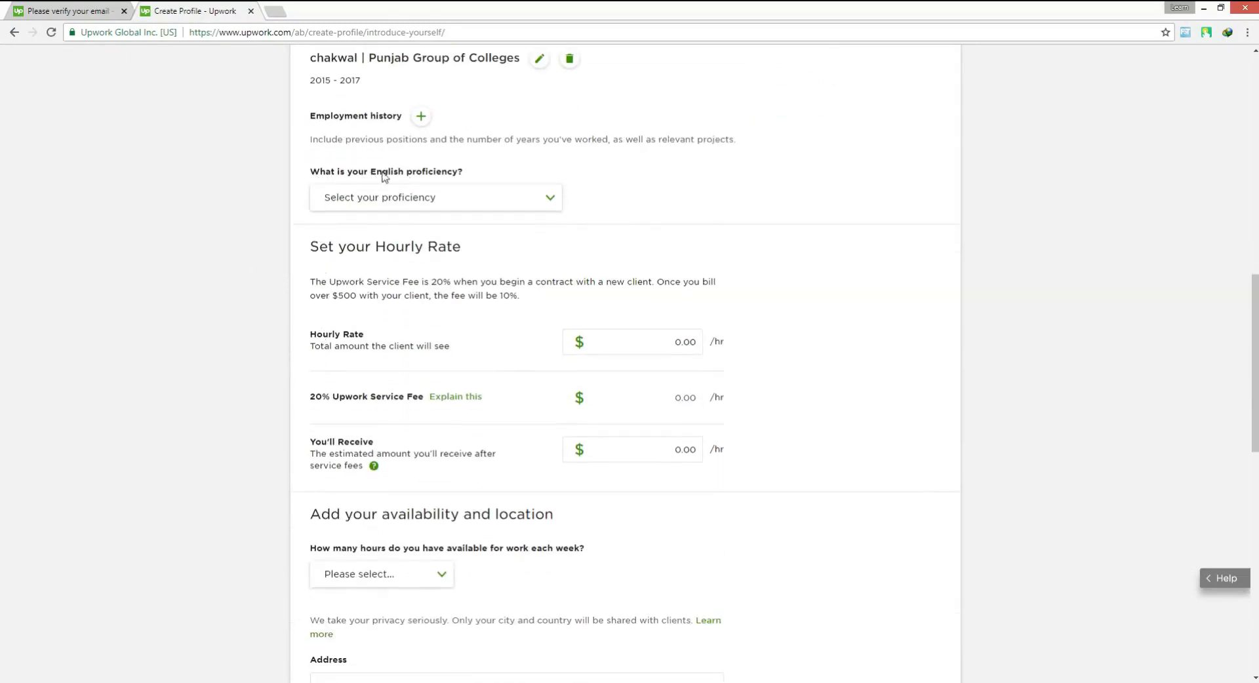
{"action": "left_click", "coordinate": [464, 203]}
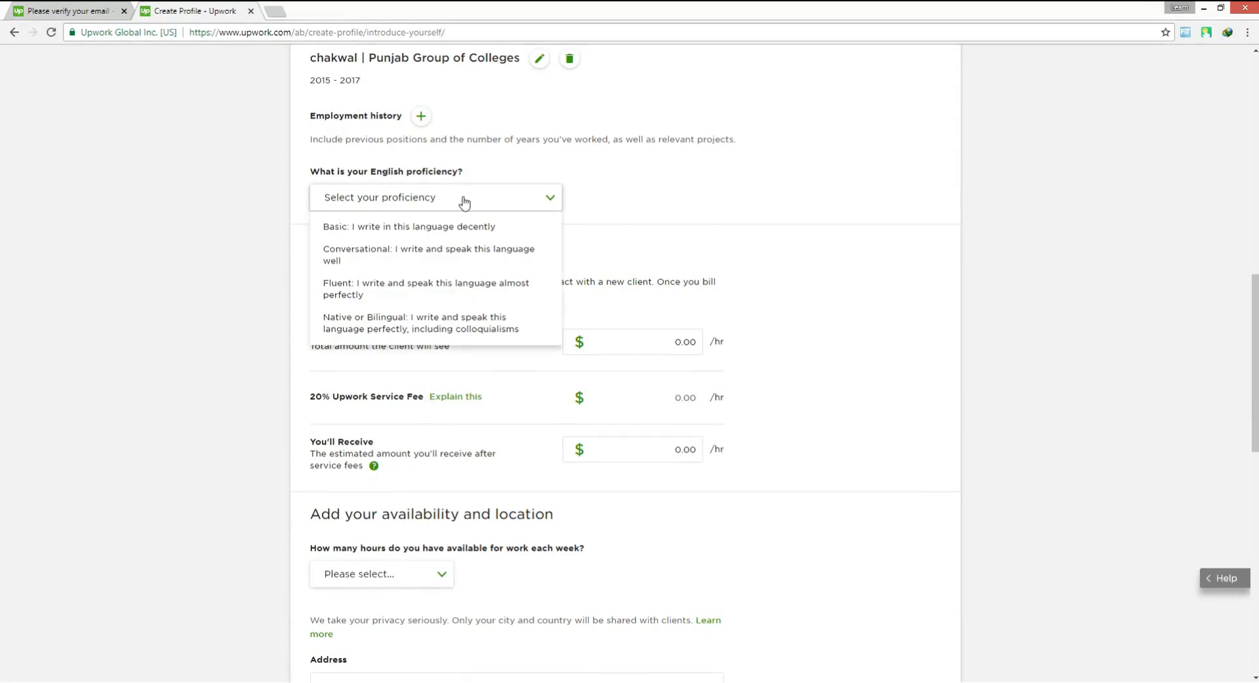
{"action": "left_click", "coordinate": [393, 289]}
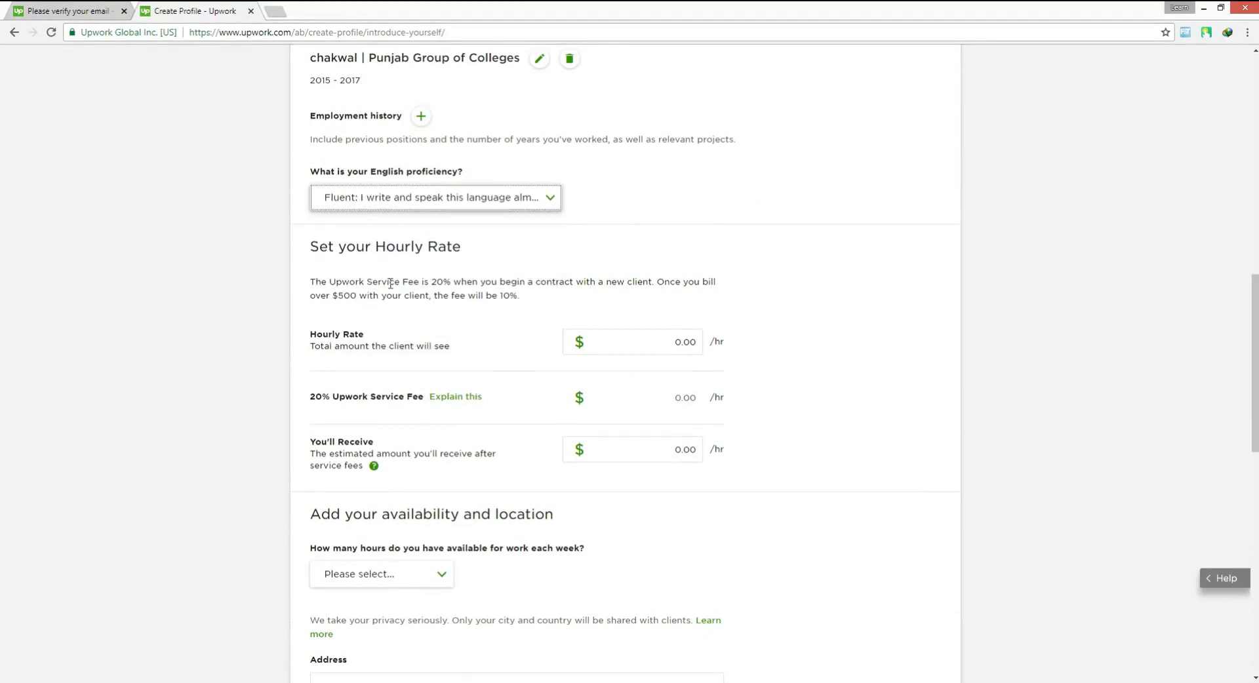
Set the hourly rate that clients see to $20.00 per hour
{"action": "scroll", "coordinate": [387, 286], "scroll_direction": "down", "scroll_amount": 2}
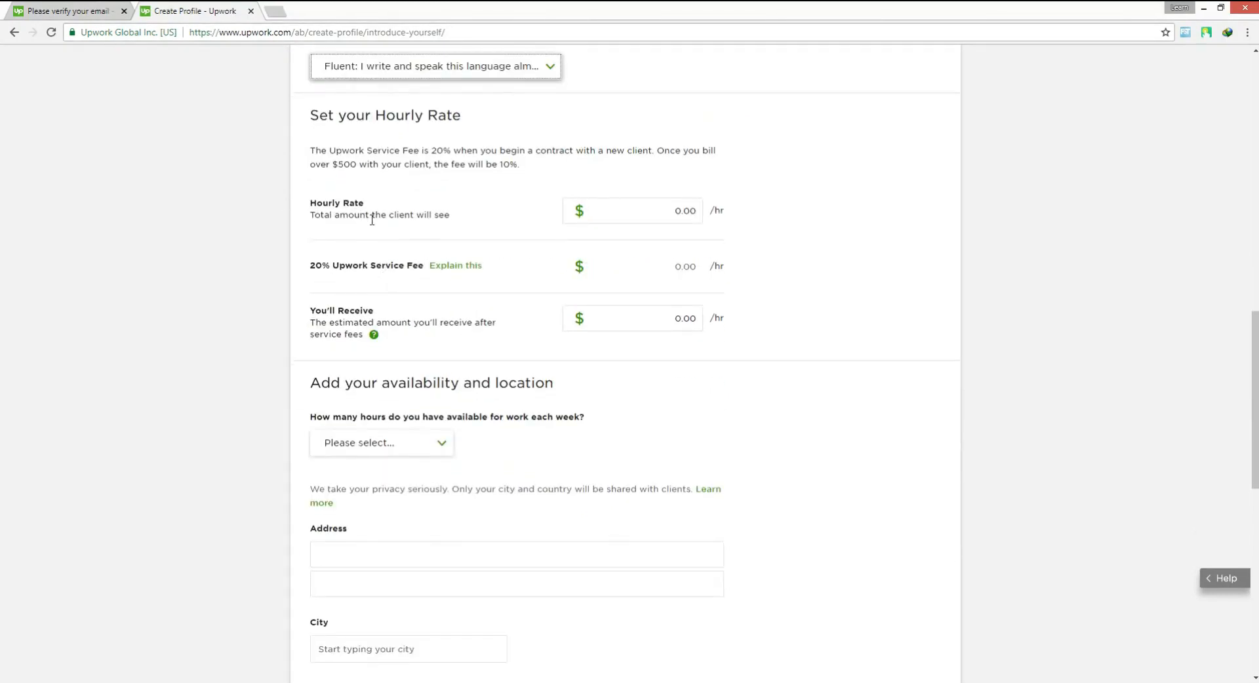
{"action": "left_click", "coordinate": [634, 210]}
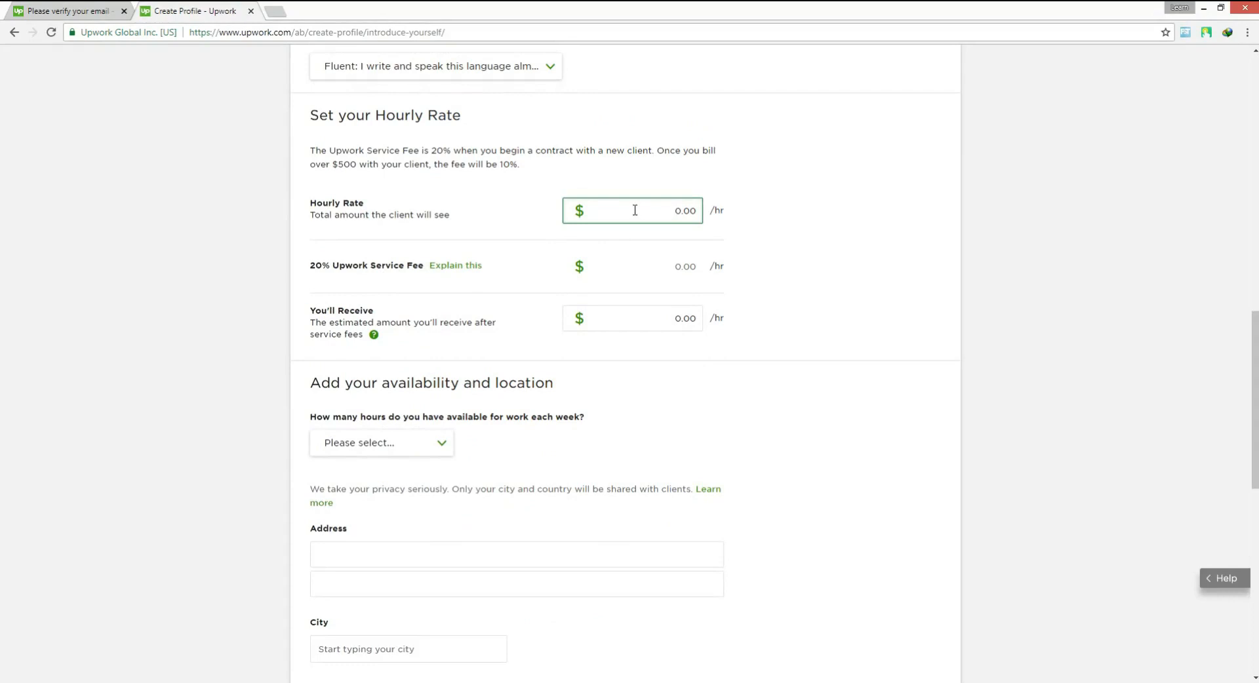
{"action": "key", "text": "Delete"}
{"action": "key", "text": "Delete"}
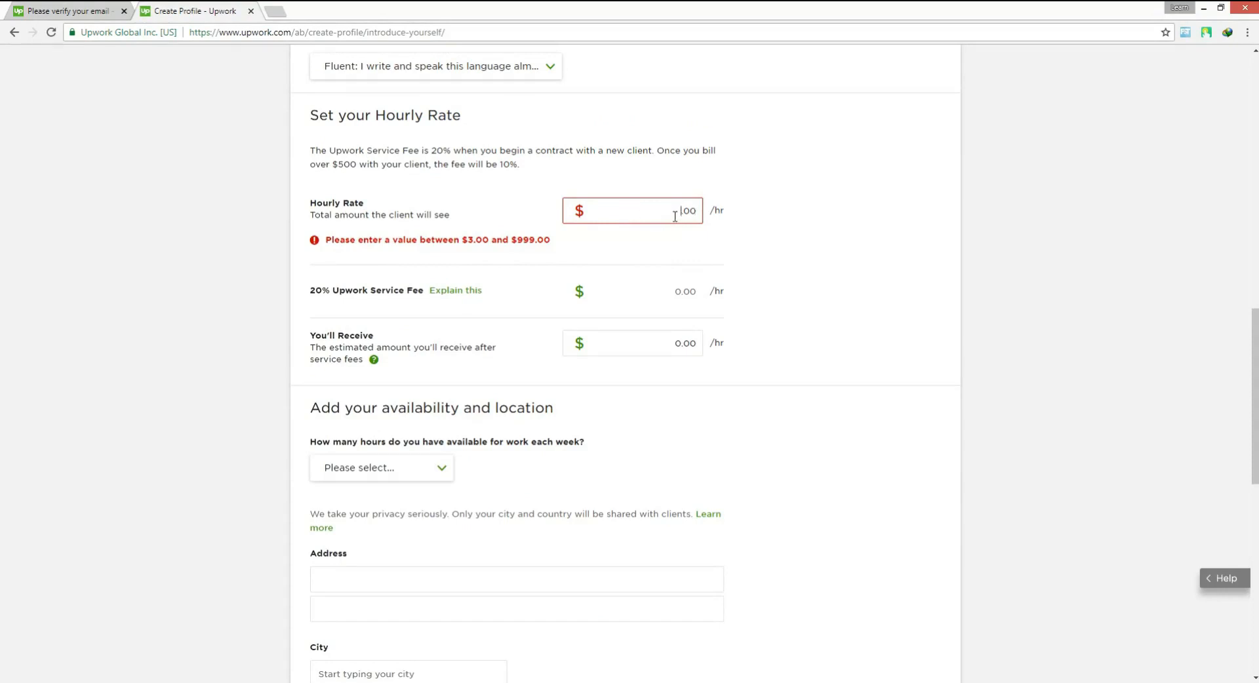
{"action": "type", "text": "20"}
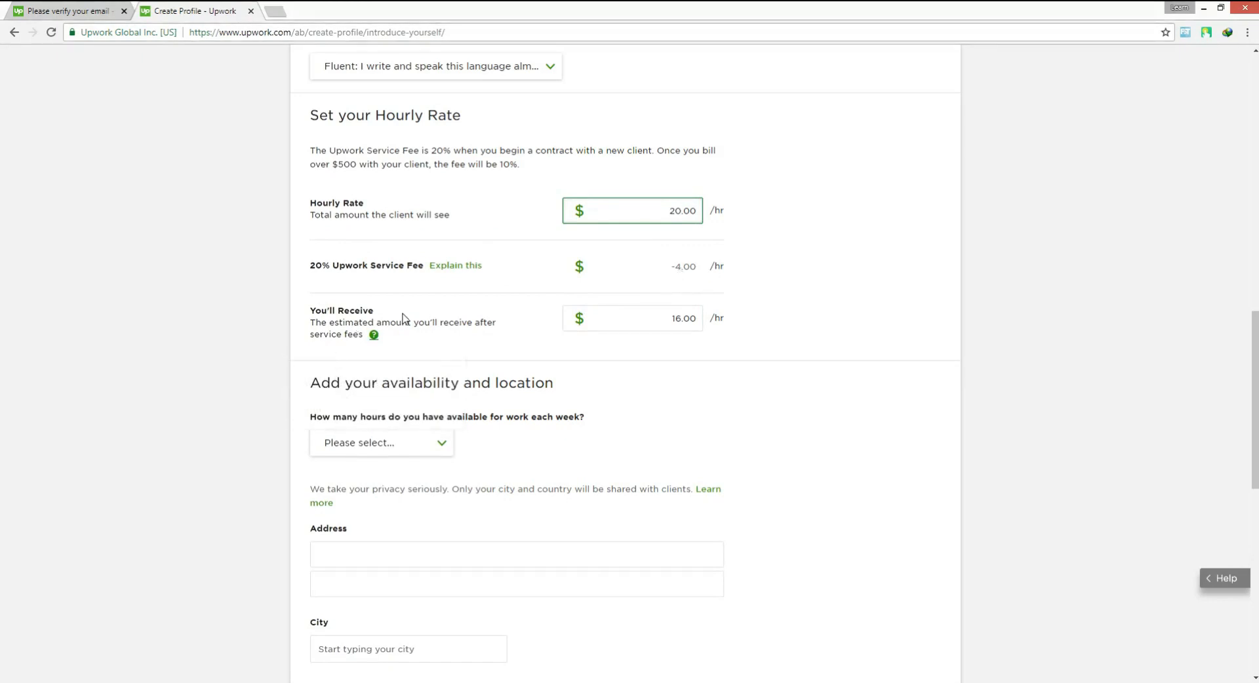
{"action": "scroll", "coordinate": [571, 323], "scroll_direction": "down", "scroll_amount": 1}
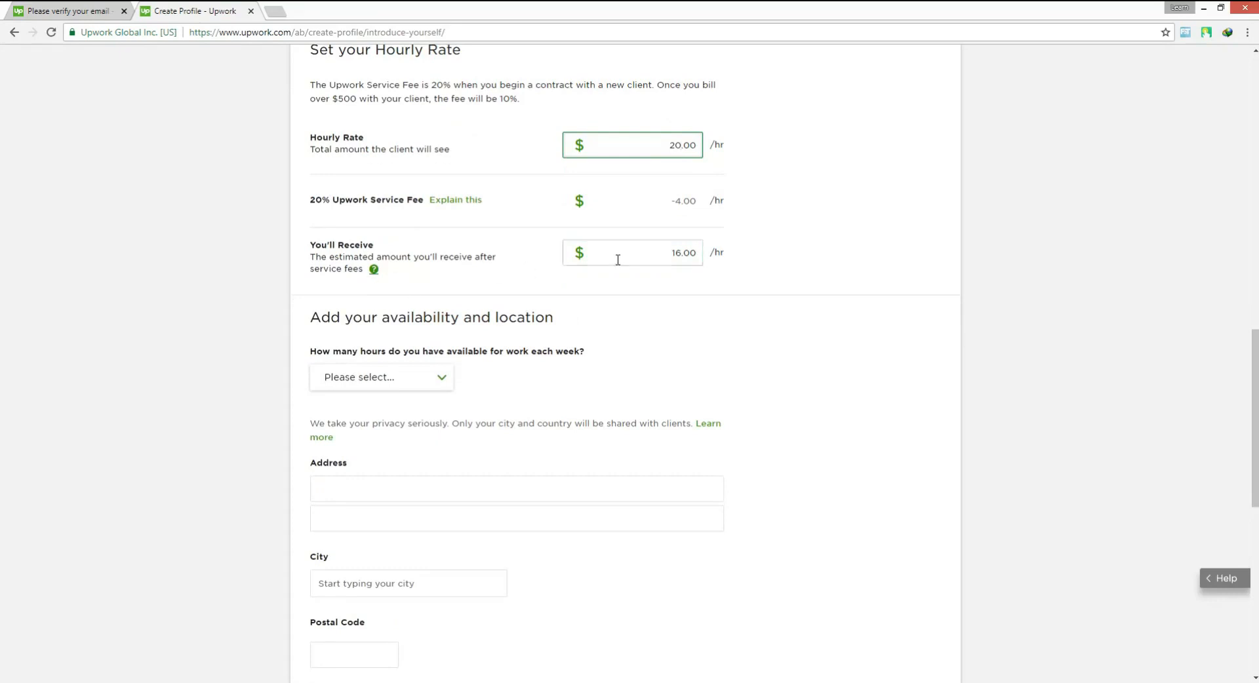
{"action": "left_click_drag", "start_coordinate": [670, 255], "coordinate": [686, 257]}
{"action": "left_click", "coordinate": [439, 479]}
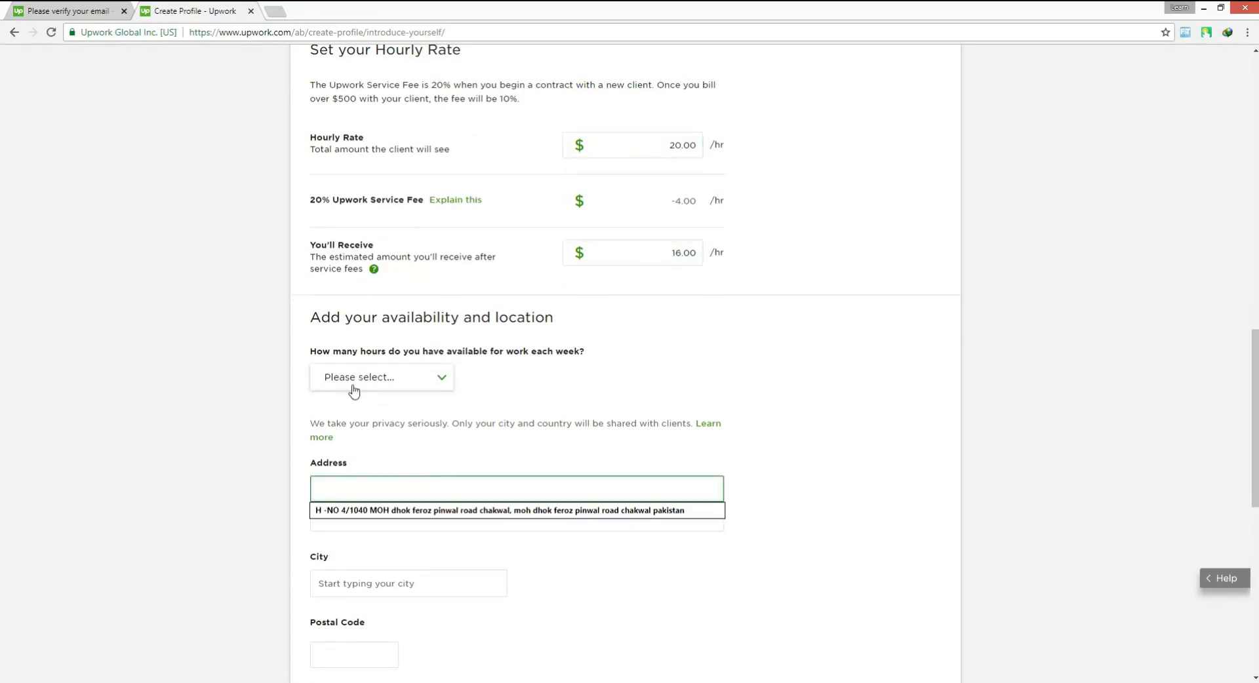
{"action": "left_click", "coordinate": [158, 379]}
Set the weekly availability to More than 30 hrs/week and choose both longer and shorter-term projects as the project type
{"action": "scroll", "coordinate": [358, 341], "scroll_direction": "down", "scroll_amount": 1}
{"action": "scroll", "coordinate": [357, 328], "scroll_direction": "down", "scroll_amount": 1}
{"action": "left_click", "coordinate": [386, 312]}
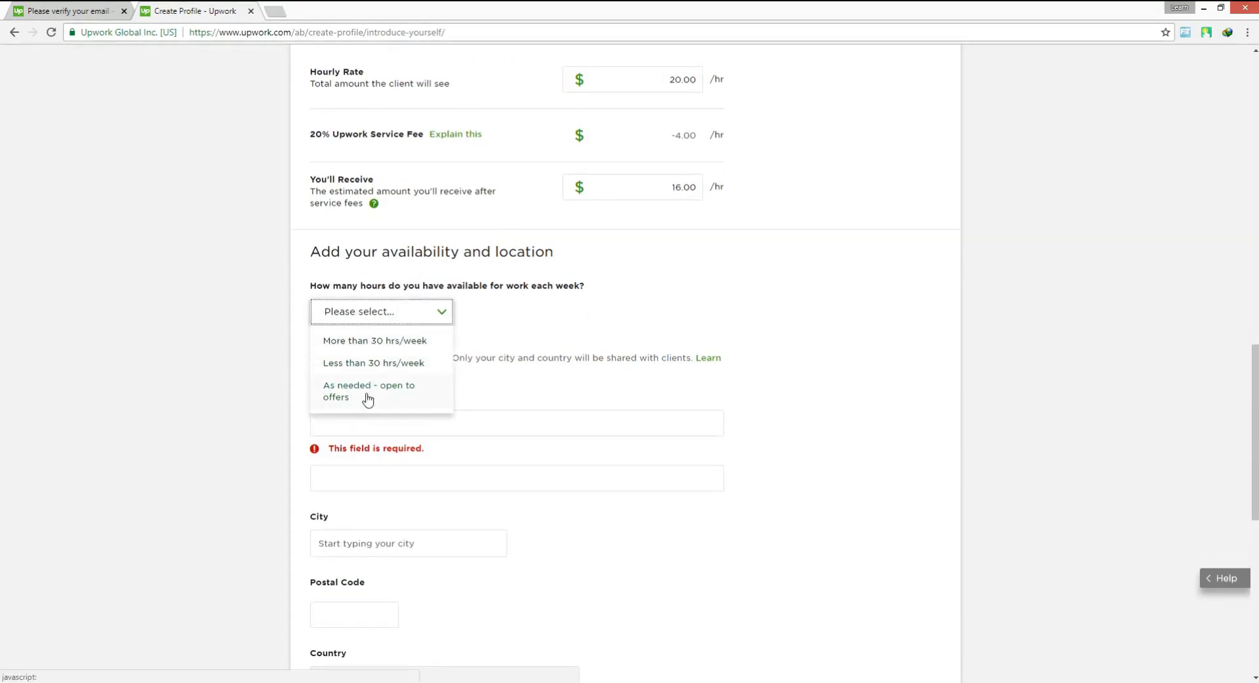
{"action": "left_click", "coordinate": [354, 340]}
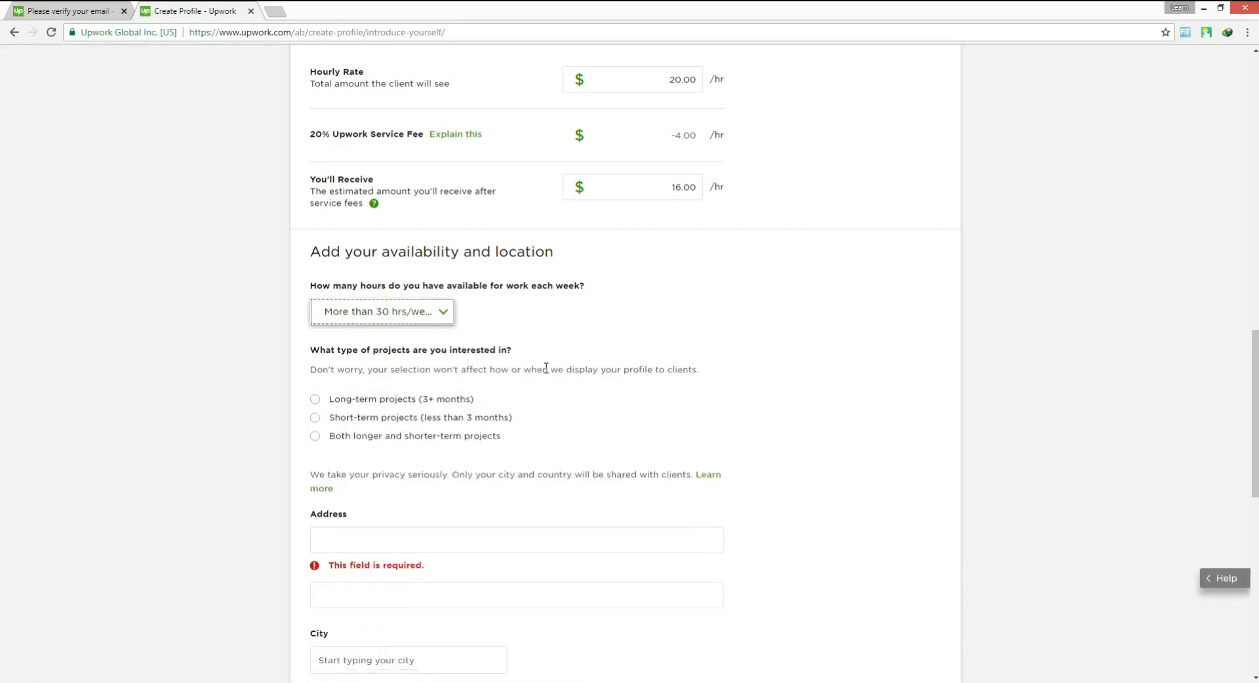
{"action": "scroll", "coordinate": [491, 354], "scroll_direction": "down", "scroll_amount": 3}
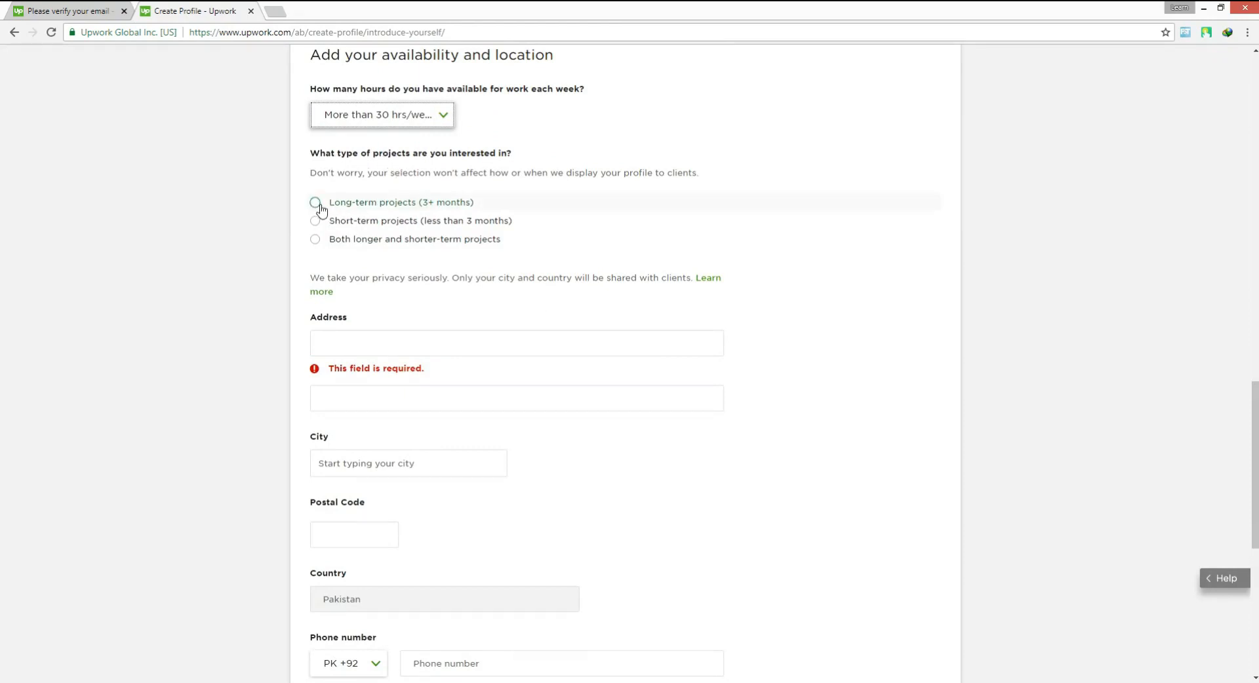
{"action": "left_click", "coordinate": [316, 239]}
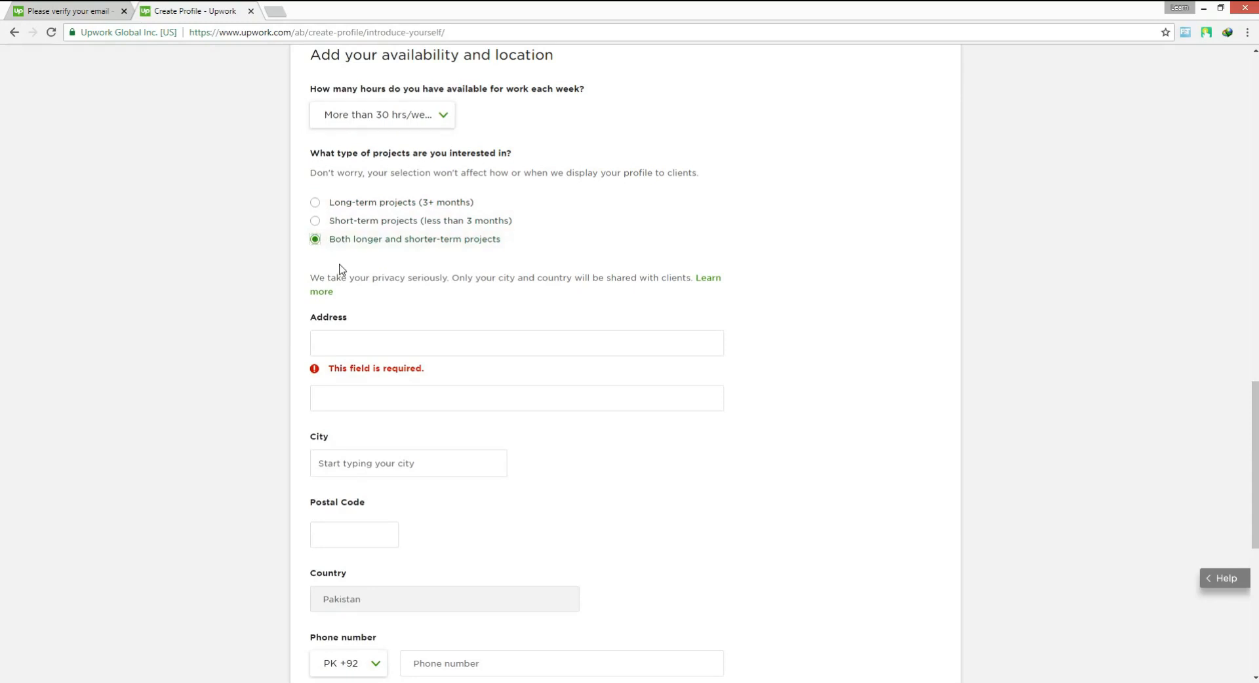
Fill in the street address and choose the matching city in Pakistan from the suggestions for the profile location
{"action": "scroll", "coordinate": [340, 270], "scroll_direction": "down", "scroll_amount": 3}
{"action": "left_click", "coordinate": [338, 262]}
{"action": "left_click", "coordinate": [363, 210]}
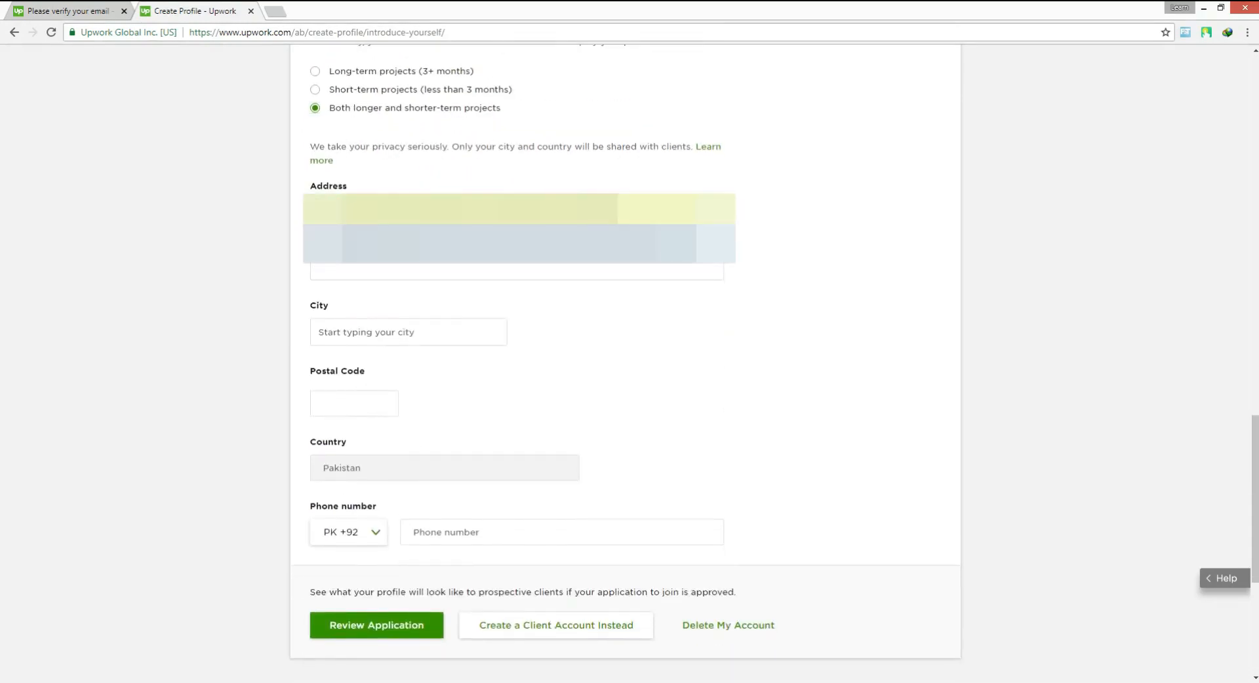
{"action": "left_click", "coordinate": [378, 244]}
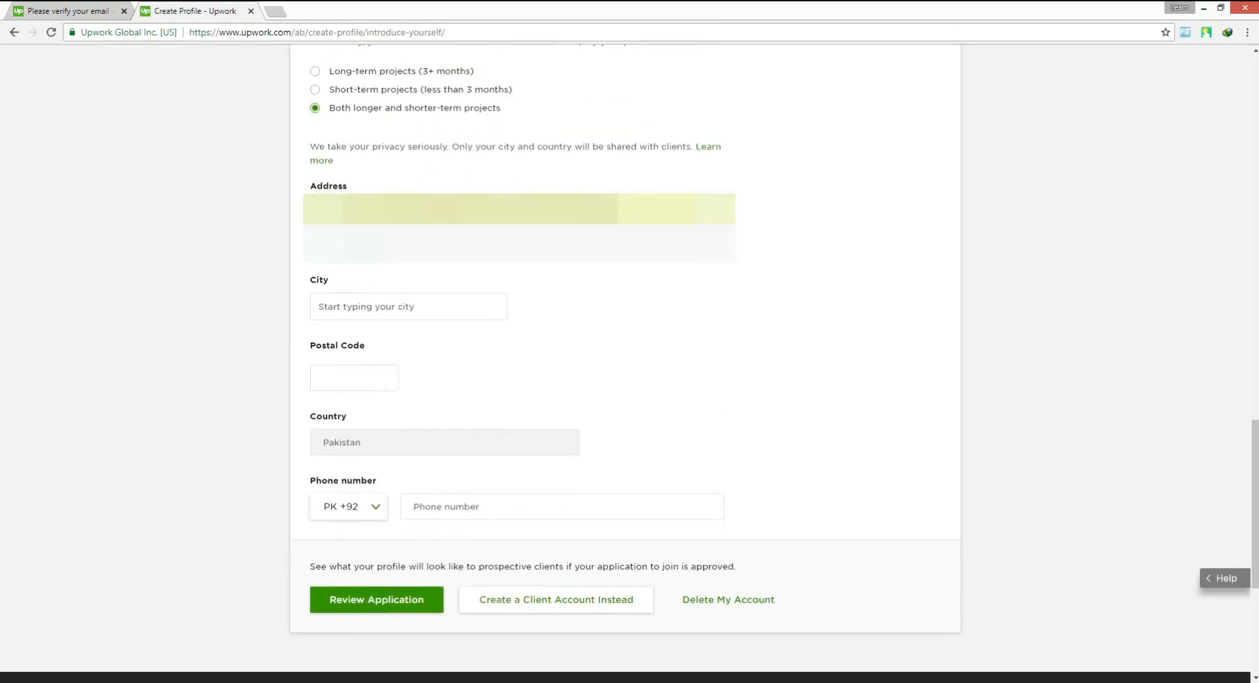
{"action": "left_click", "coordinate": [377, 314]}
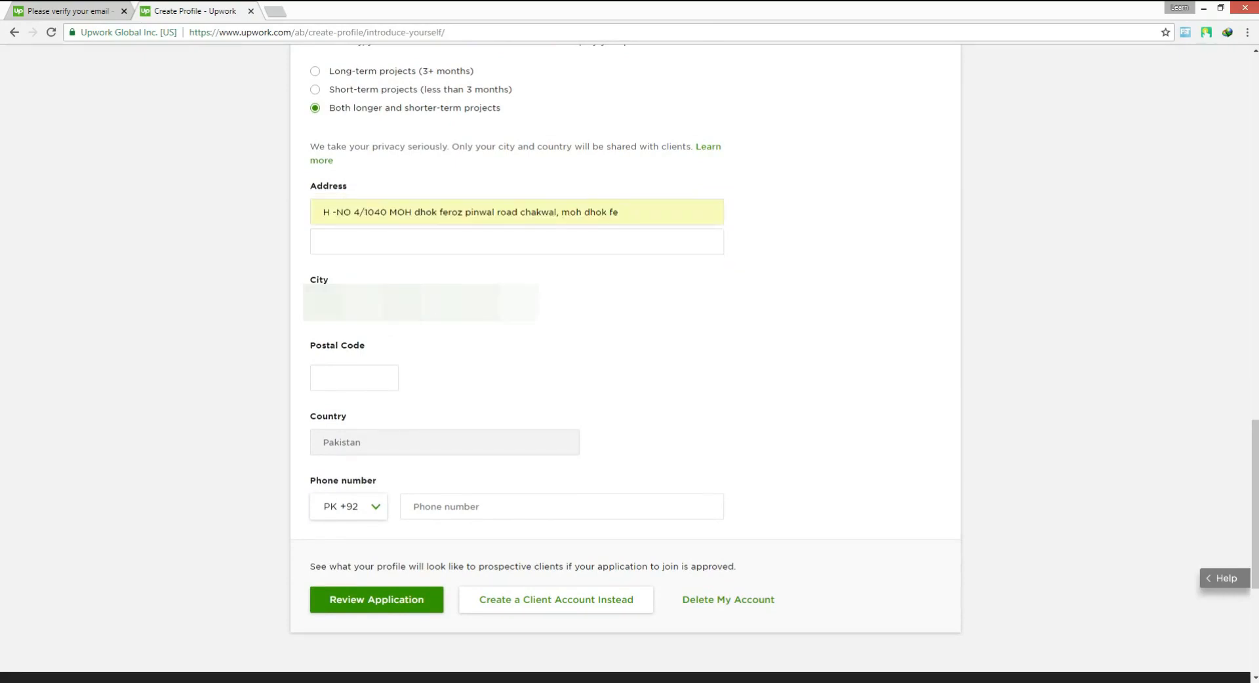
{"action": "type", "text": "chakwa"}
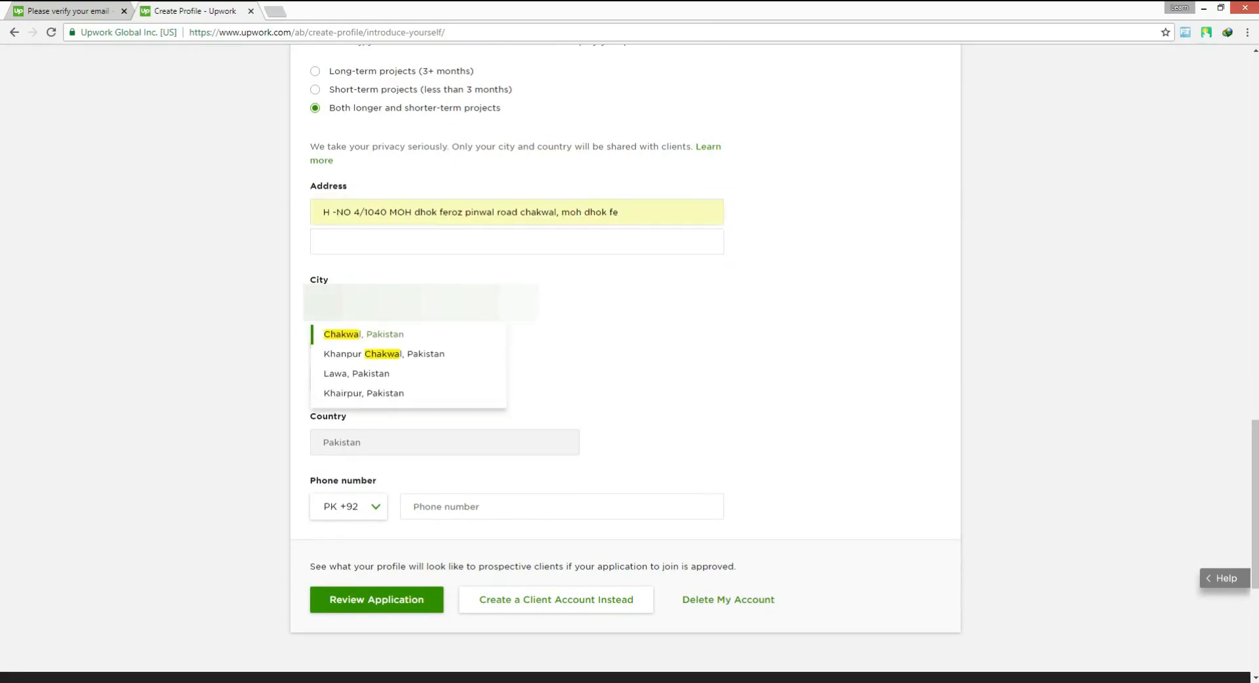
{"action": "left_click", "coordinate": [389, 336]}
{"action": "scroll", "coordinate": [486, 342], "scroll_direction": "down", "scroll_amount": 1}
{"action": "scroll", "coordinate": [486, 342], "scroll_direction": "down", "scroll_amount": 1}
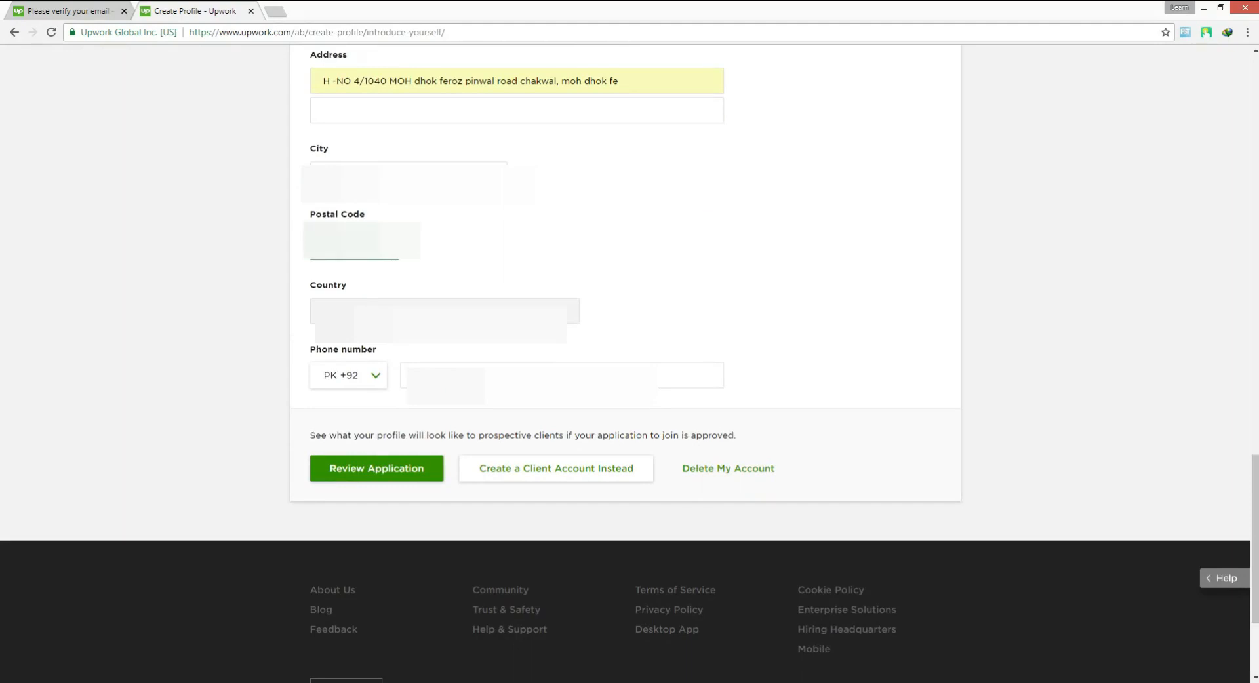
Search Google for the city's postal code in a new tab and submit the reviewed Upwork application
{"action": "left_click", "coordinate": [276, 11]}
{"action": "type", "text": "ch"}
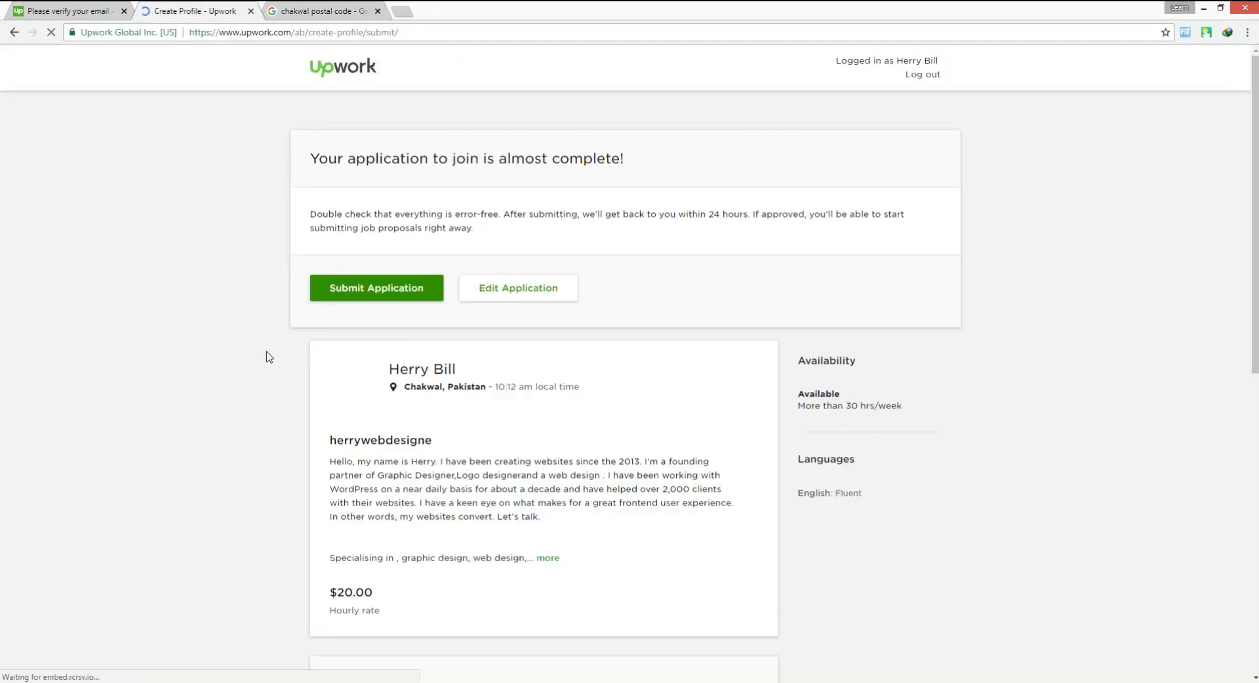
{"action": "left_click", "coordinate": [350, 288]}
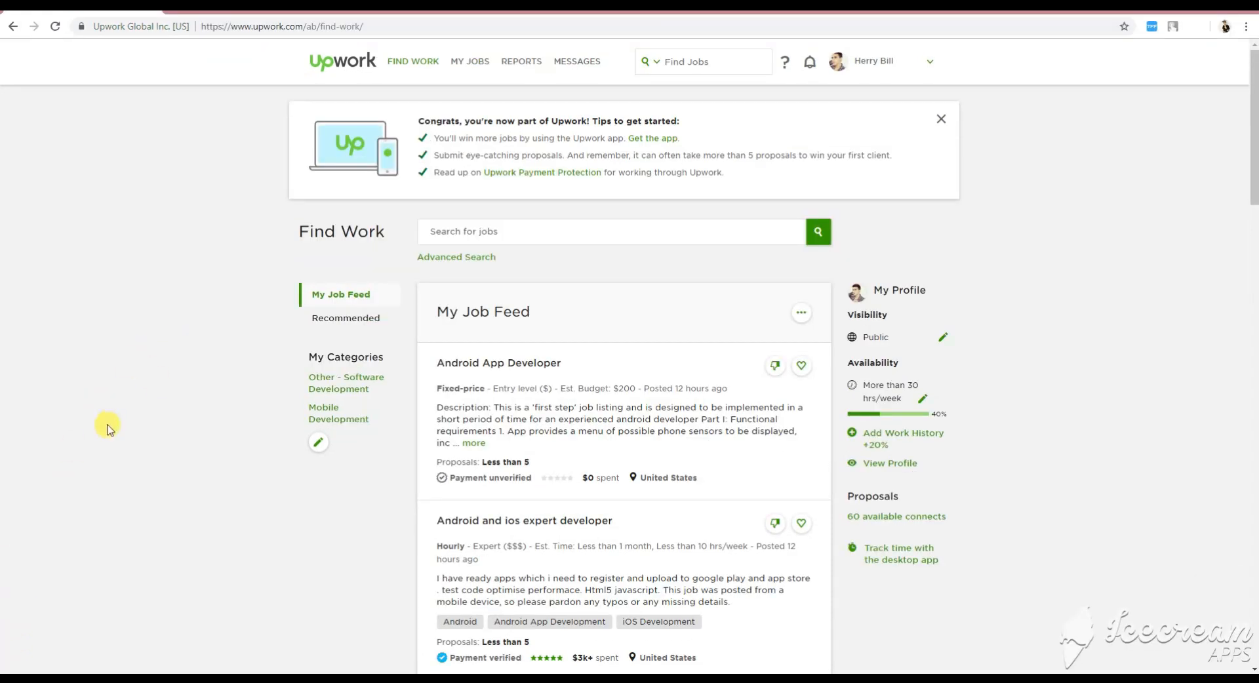
Highlight the getting-started tips in the welcome banner on the Find Work page to read them
{"action": "mouse_move", "coordinate": [420, 118]}
{"action": "left_mouse_down"}
{"action": "mouse_move", "coordinate": [660, 137]}
{"action": "mouse_move", "coordinate": [698, 125]}
{"action": "mouse_move", "coordinate": [722, 135]}
{"action": "mouse_move", "coordinate": [745, 181]}
{"action": "mouse_move", "coordinate": [610, 174]}
{"action": "mouse_move", "coordinate": [401, 129]}
{"action": "left_mouse_up"}
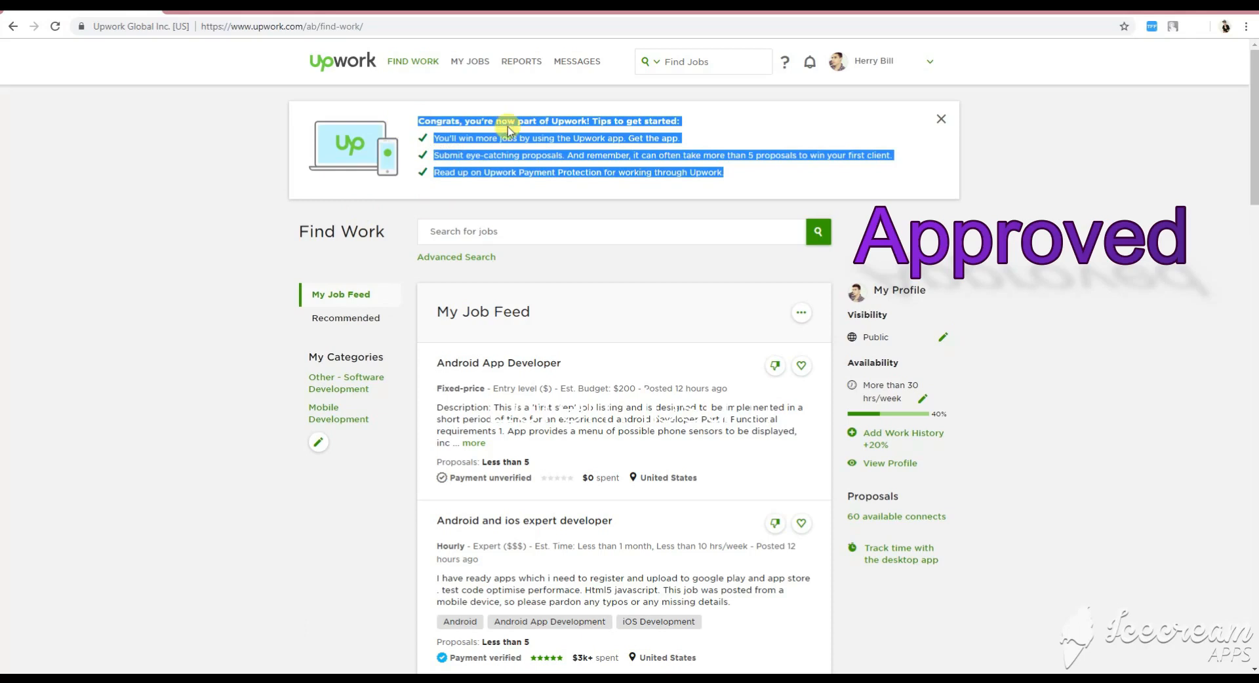
{"action": "left_click", "coordinate": [731, 175]}
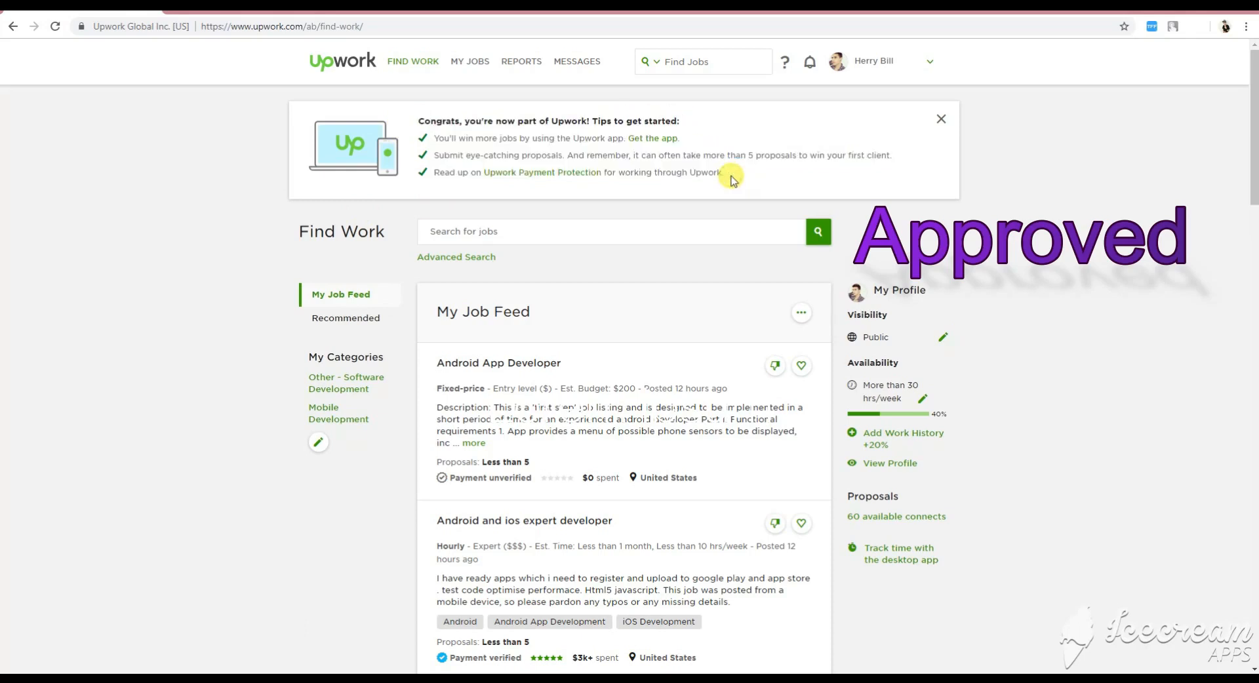
Switch to Gmail in a new tab, read the "Your request to join Upwork" email and return to the Upwork Find Work page
{"action": "key", "text": "ctrl+t"}
{"action": "left_click", "coordinate": [1113, 82]}
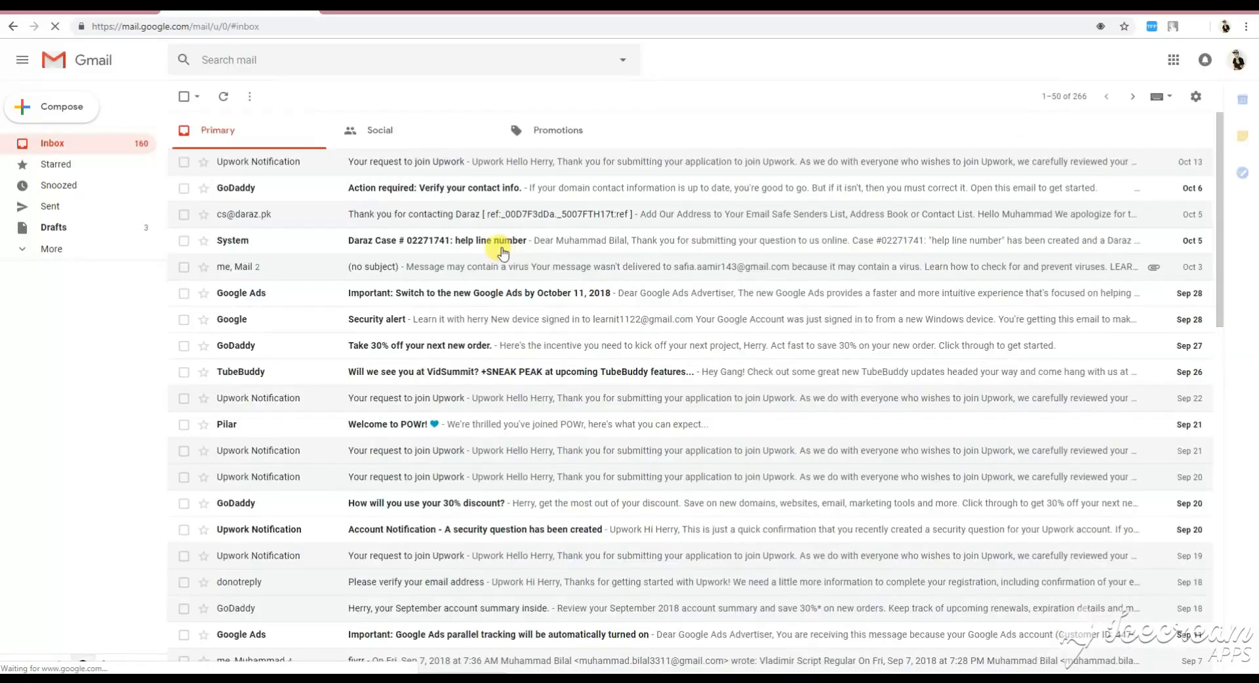
{"action": "left_click", "coordinate": [463, 160]}
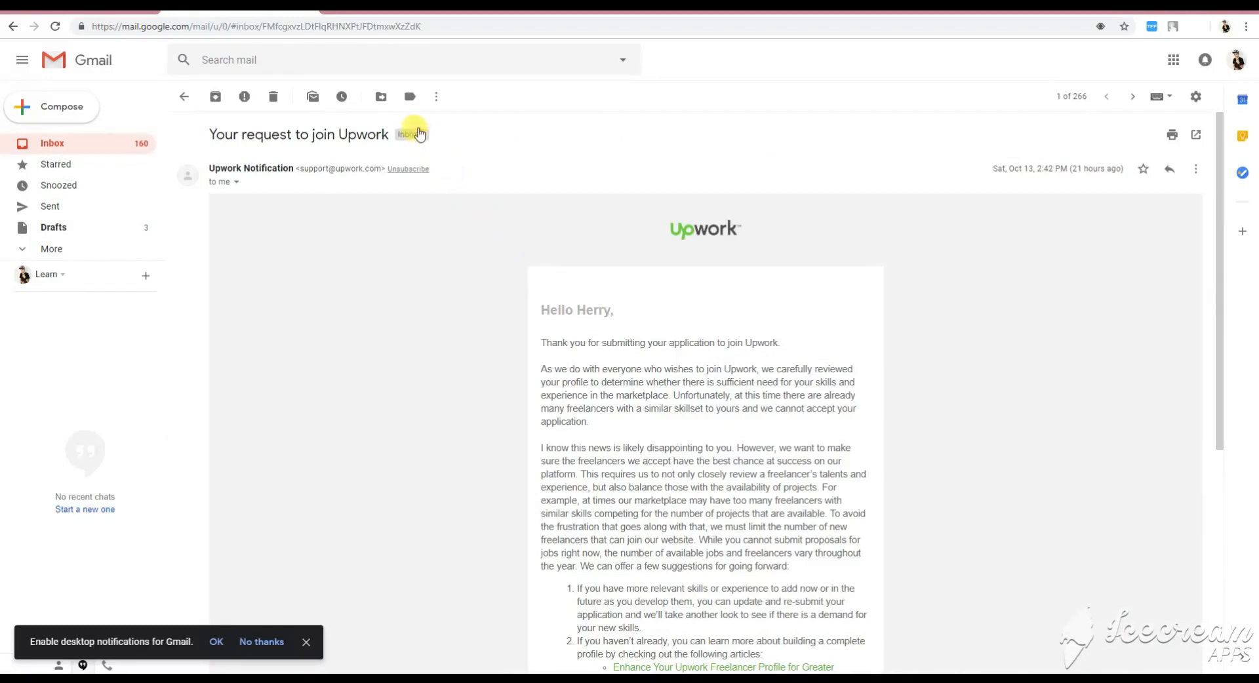
{"action": "left_click", "coordinate": [305, 6]}
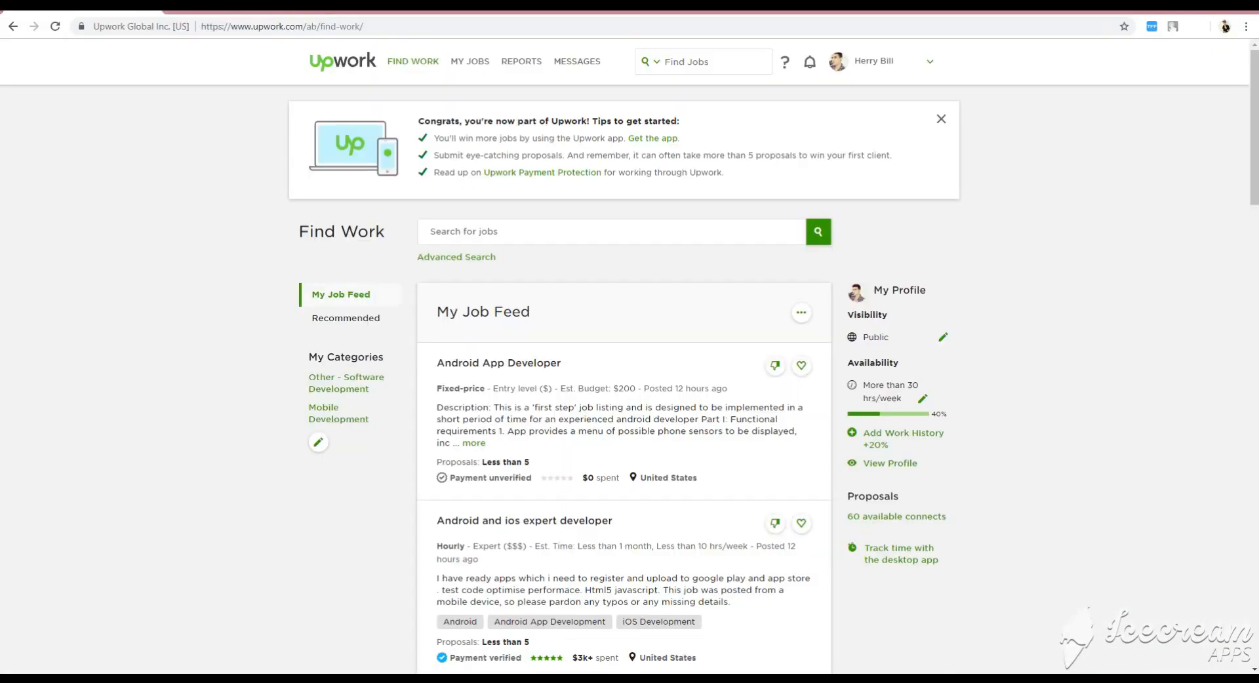